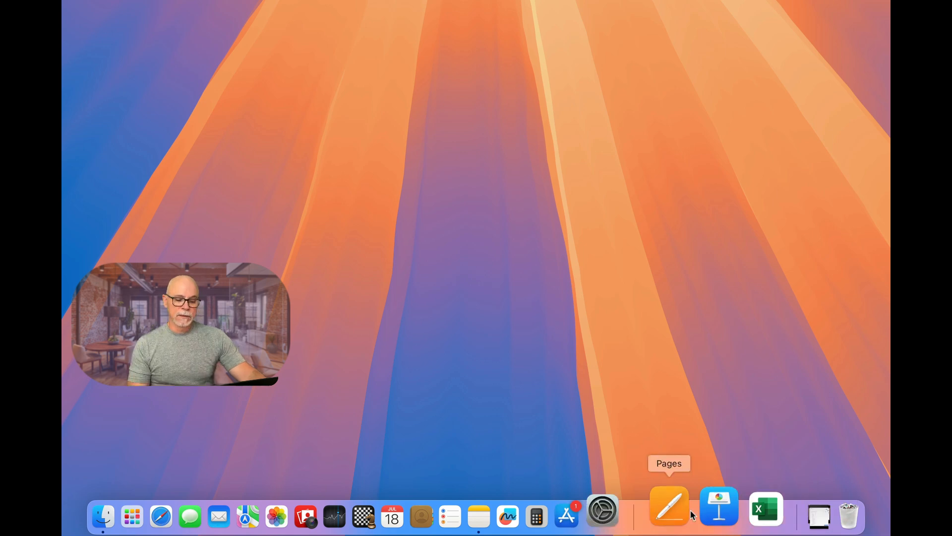
In the Desktop & Dock settings, turn off suggested and recent apps in the Dock and turn on minimizing windows into the application icon
{"action": "left_click", "coordinate": [584, 503]}
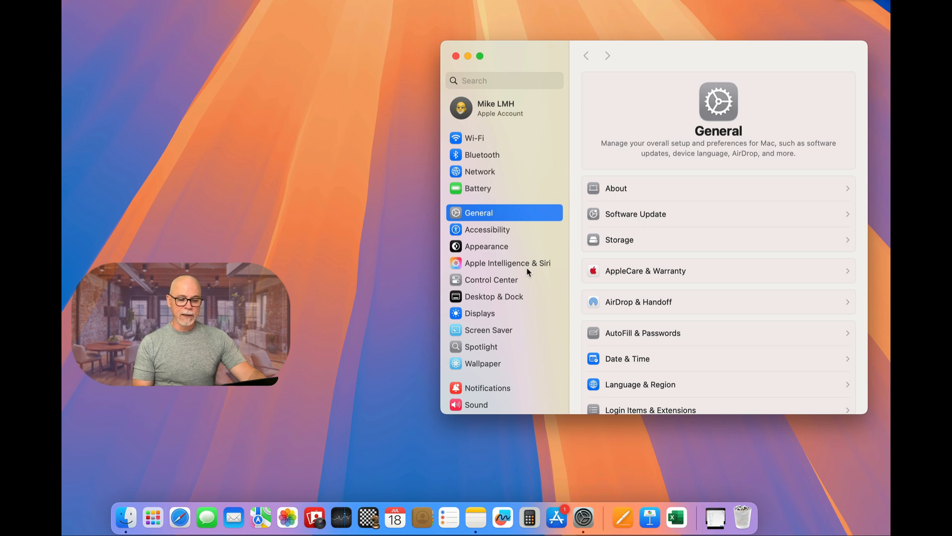
{"action": "left_click", "coordinate": [484, 297]}
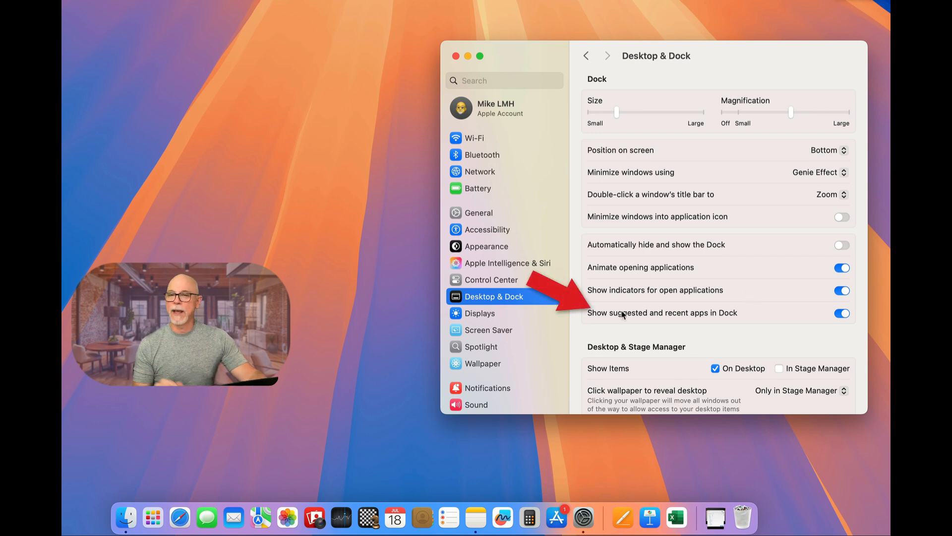
{"action": "left_click", "coordinate": [842, 313]}
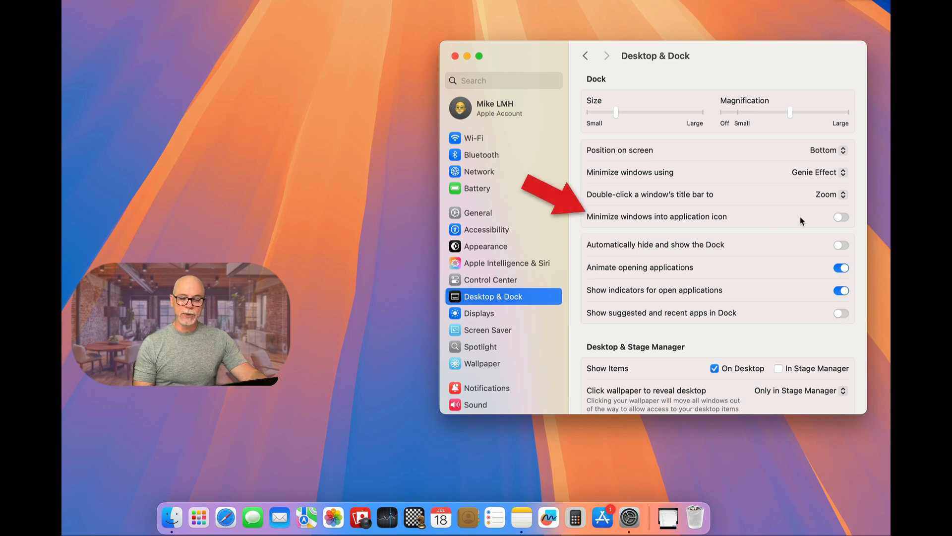
{"action": "left_click", "coordinate": [842, 221]}
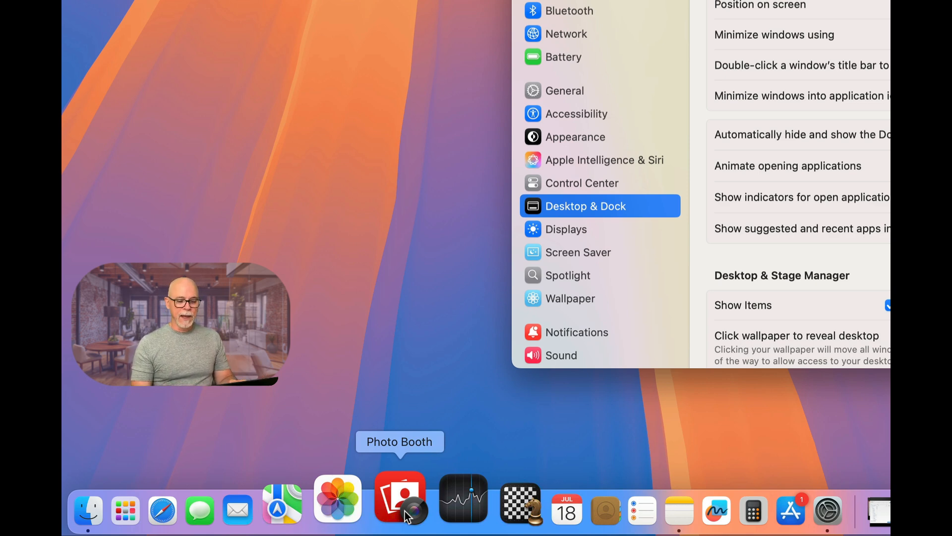
Remove the Photo Booth, Stocks and Chess apps from the Dock
{"action": "right_click", "coordinate": [408, 516]}
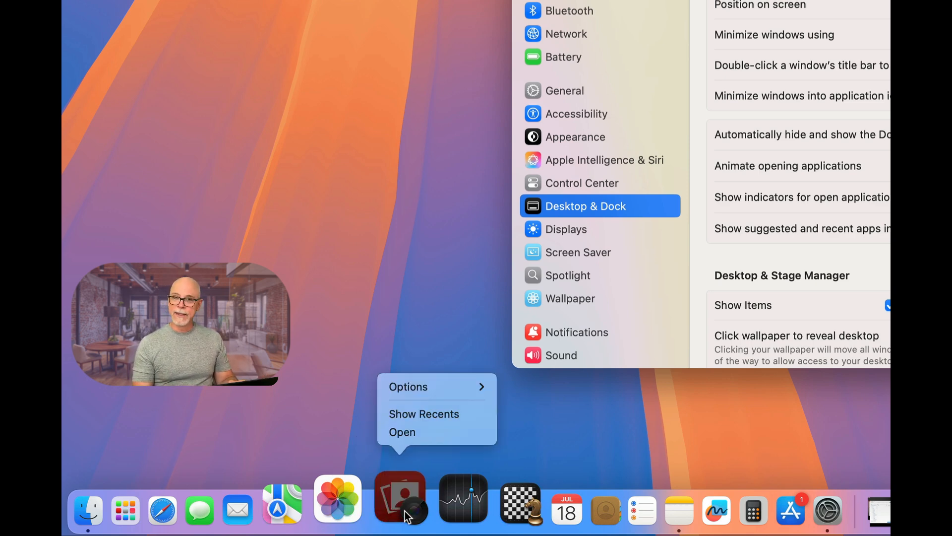
{"action": "mouse_move", "coordinate": [468, 391]}
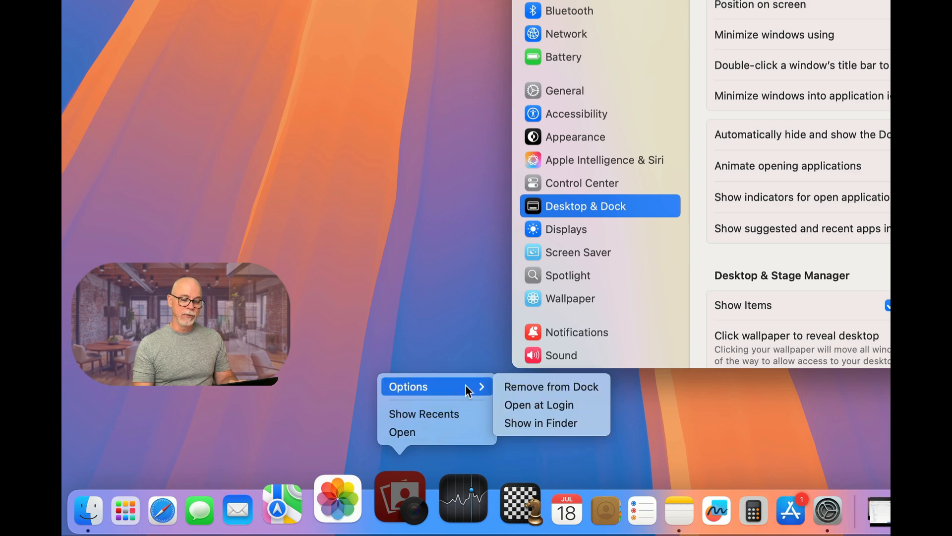
{"action": "left_click", "coordinate": [540, 386]}
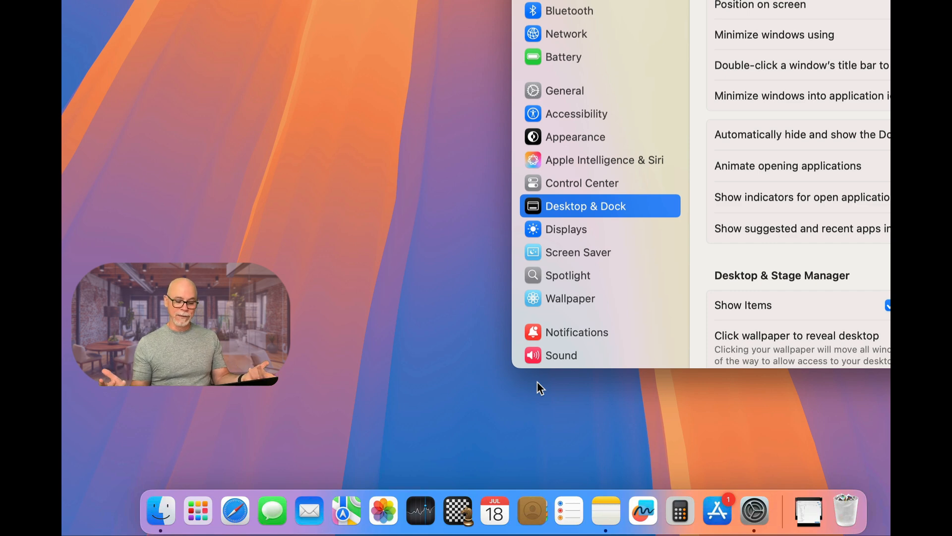
{"action": "right_click", "coordinate": [421, 503]}
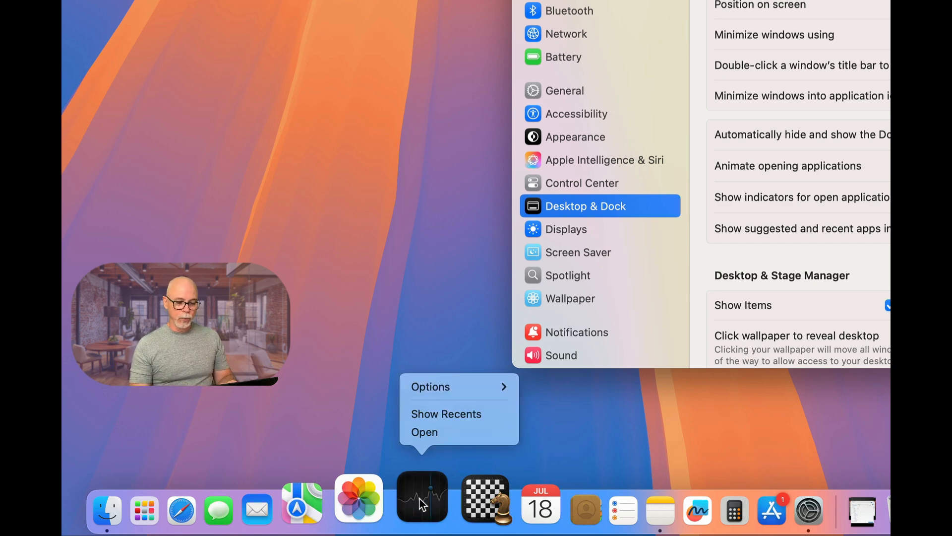
{"action": "mouse_move", "coordinate": [487, 387]}
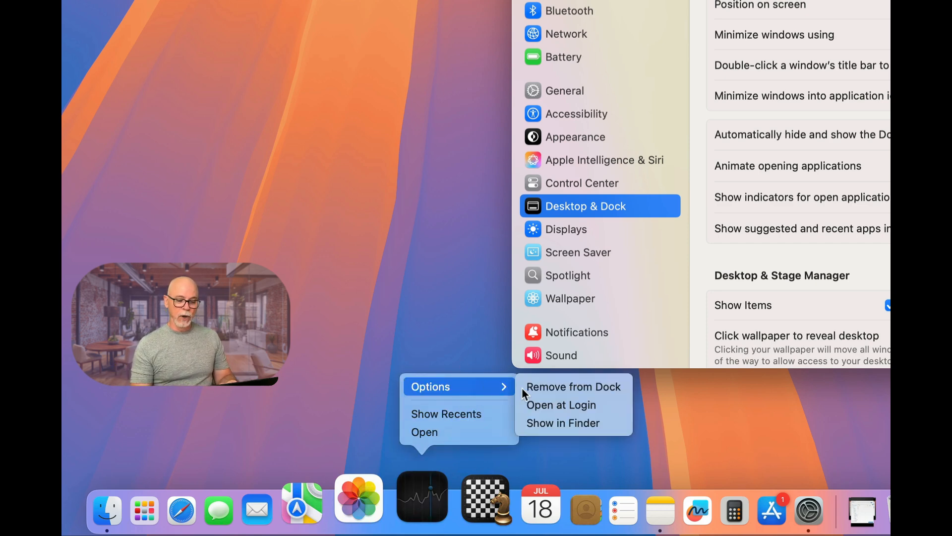
{"action": "left_click", "coordinate": [571, 393]}
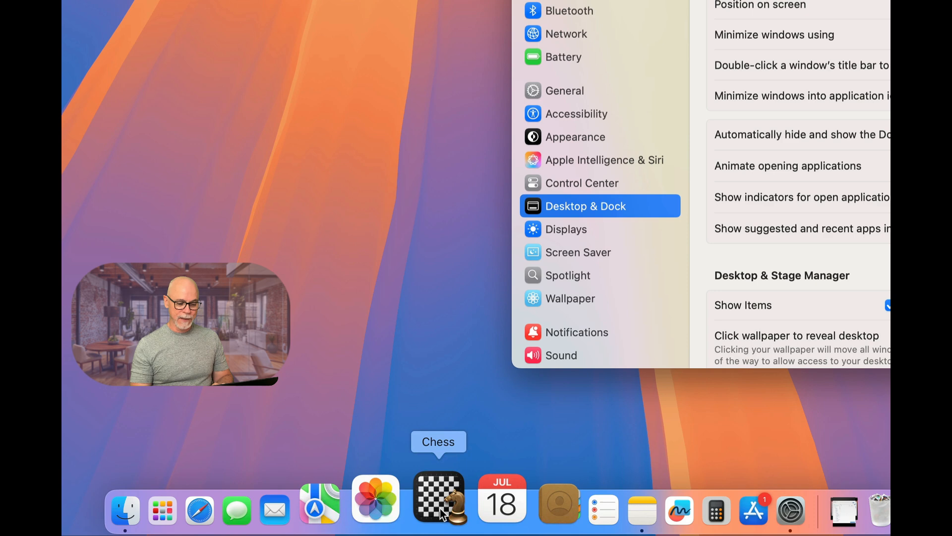
{"action": "left_click_drag", "start_coordinate": [443, 519], "coordinate": [373, 317]}
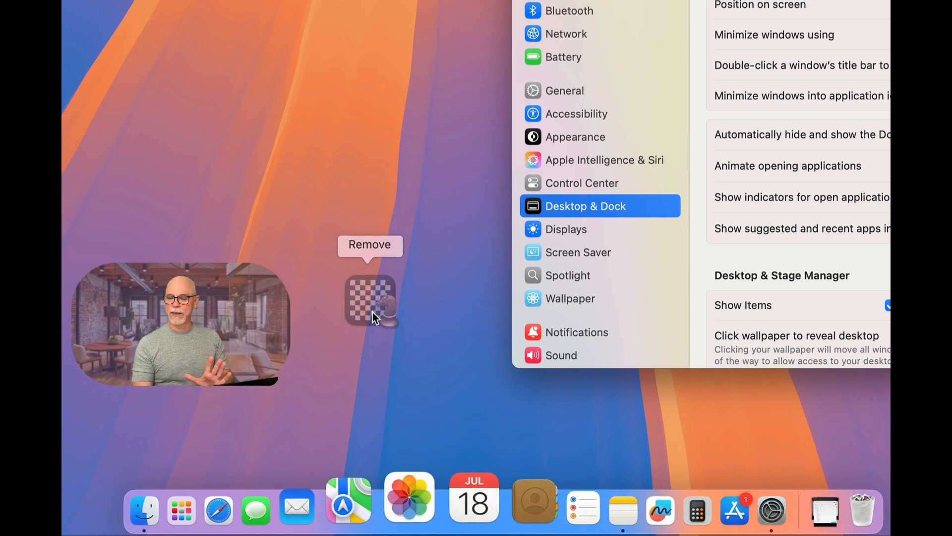
{"action": "left_click_drag", "start_coordinate": [373, 312], "coordinate": [373, 312]}
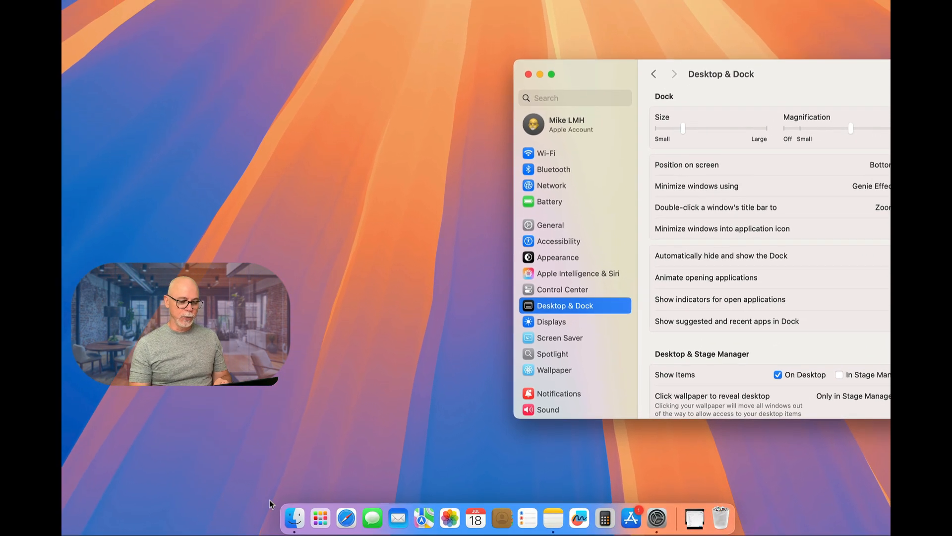
Open the Applications folder in Finder and place Calculator in the Dock between Mail and Maps
{"action": "left_click", "coordinate": [303, 513]}
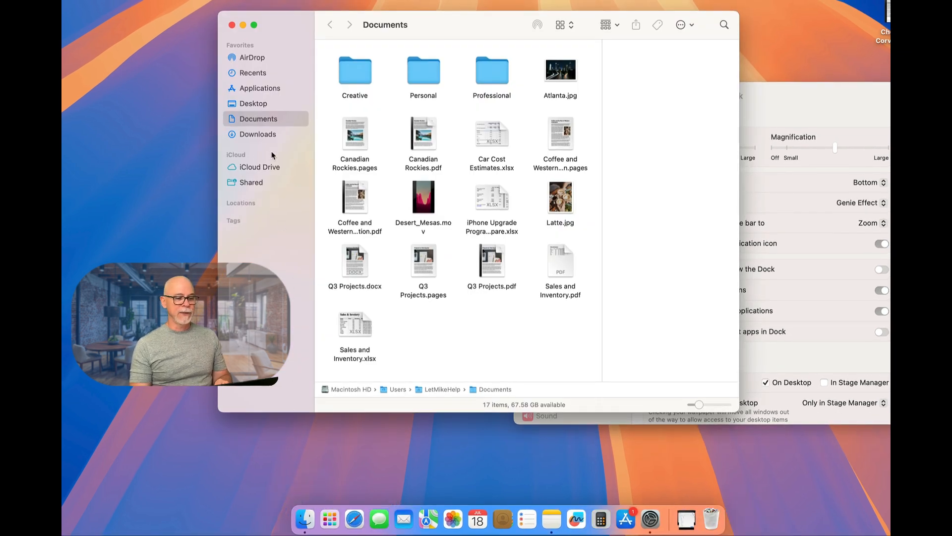
{"action": "left_click", "coordinate": [263, 90]}
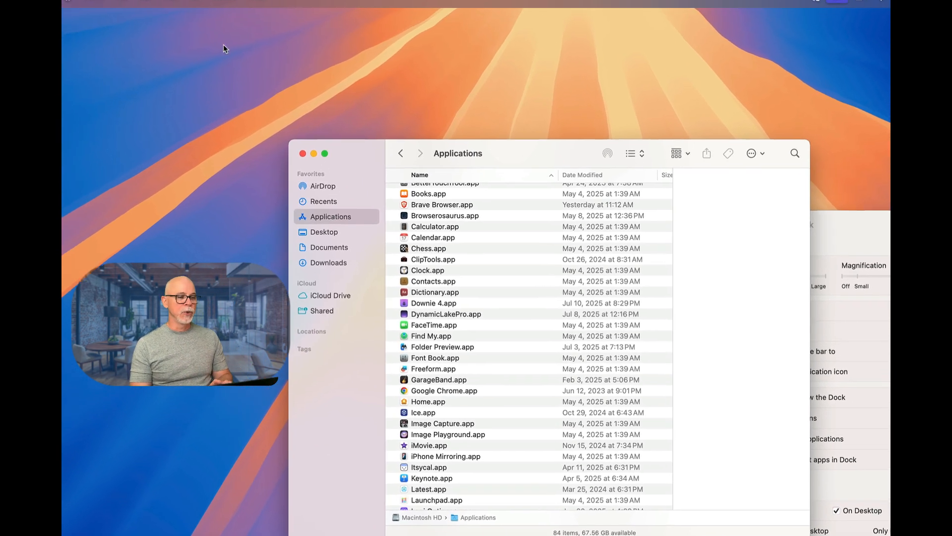
{"action": "left_click", "coordinate": [205, 15]}
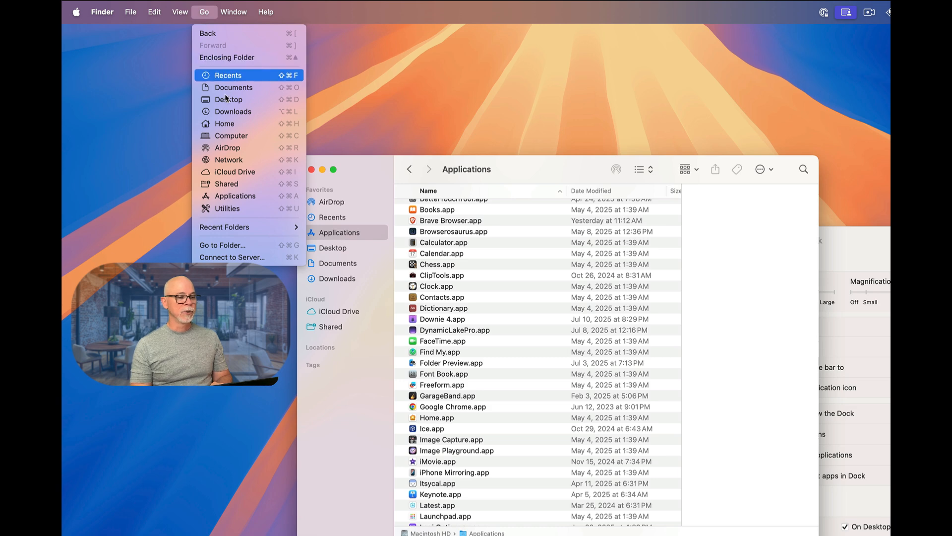
{"action": "left_click", "coordinate": [238, 196]}
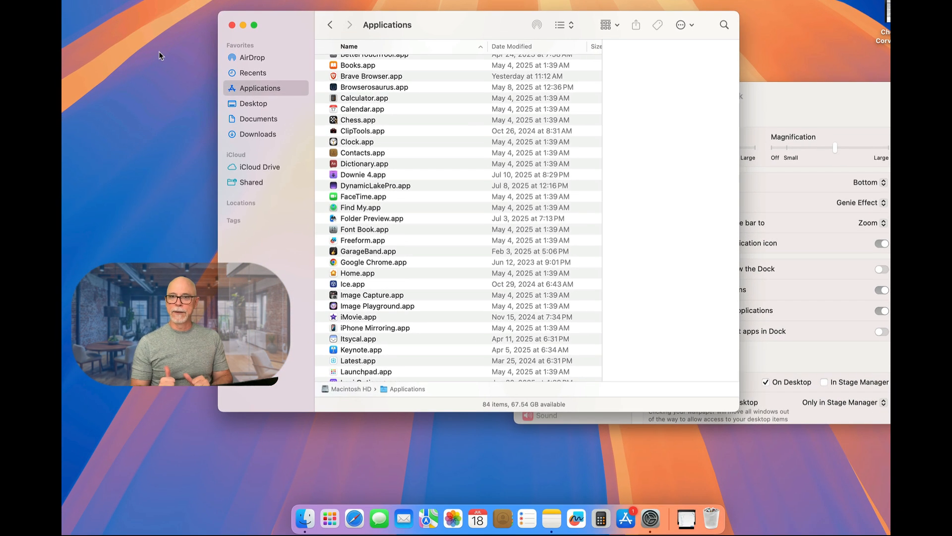
{"action": "scroll", "coordinate": [378, 161], "scroll_direction": "up", "scroll_amount": 5}
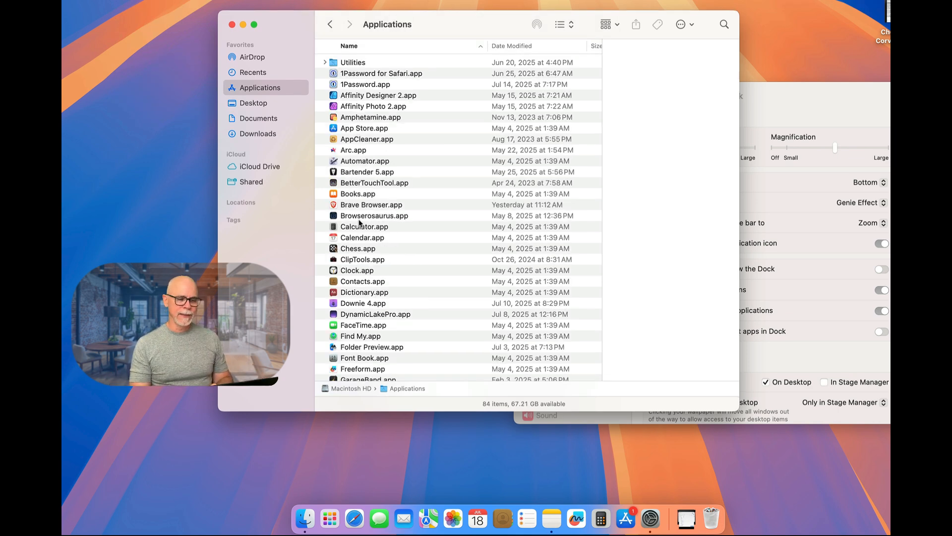
{"action": "left_click_drag", "start_coordinate": [365, 229], "coordinate": [412, 517]}
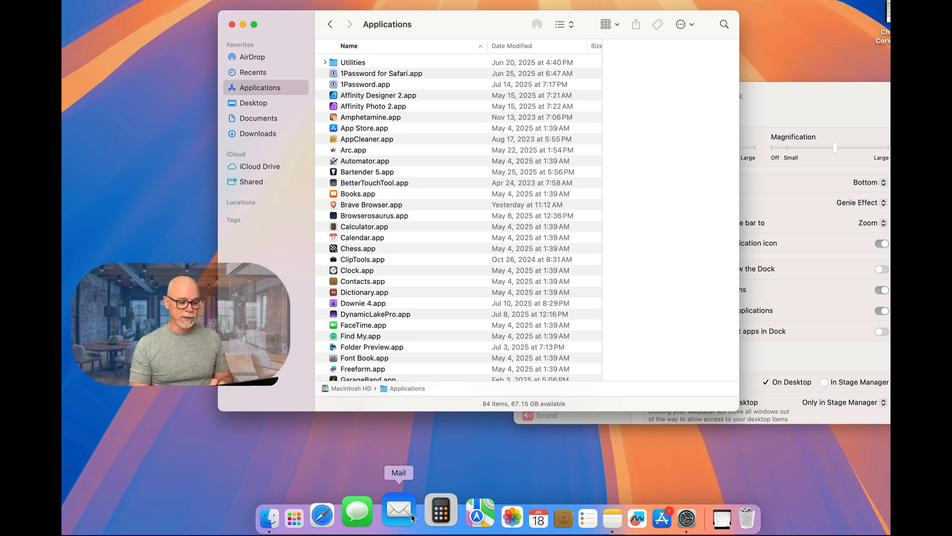
Add Music from the Applications folder to the Dock between Freeform and the App Store, and close the Finder window
{"action": "scroll", "coordinate": [438, 294], "scroll_direction": "down", "scroll_amount": 8}
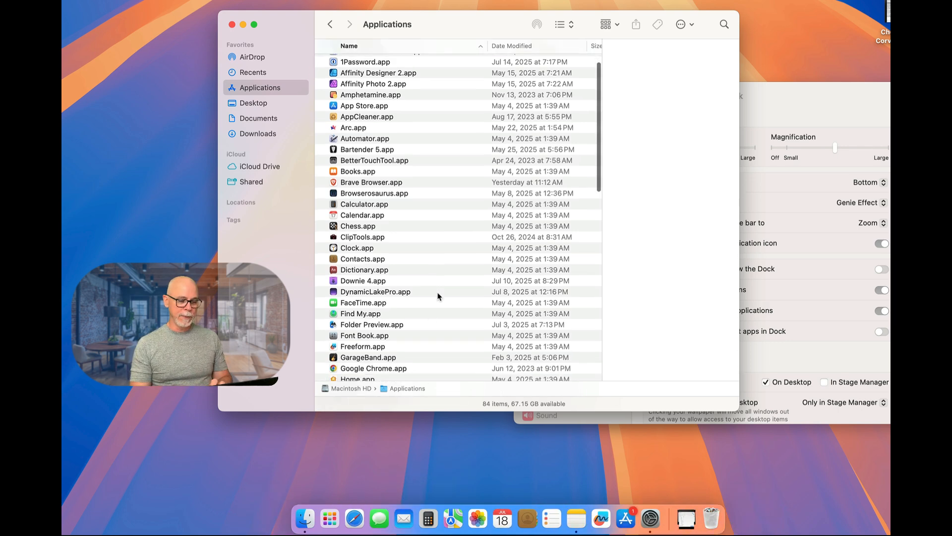
{"action": "scroll", "coordinate": [438, 296], "scroll_direction": "down", "scroll_amount": 8}
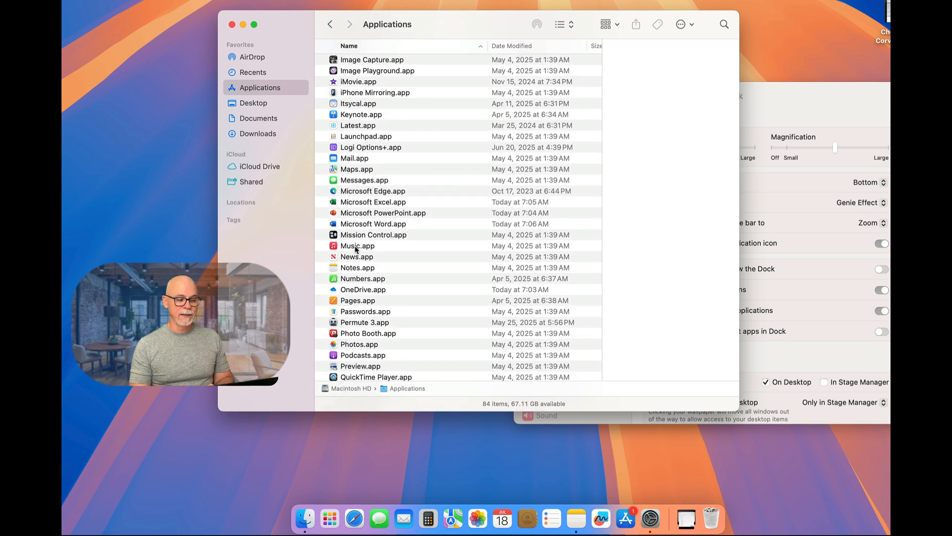
{"action": "left_click_drag", "start_coordinate": [356, 249], "coordinate": [623, 532]}
{"action": "left_click_drag", "start_coordinate": [612, 531], "coordinate": [614, 534]}
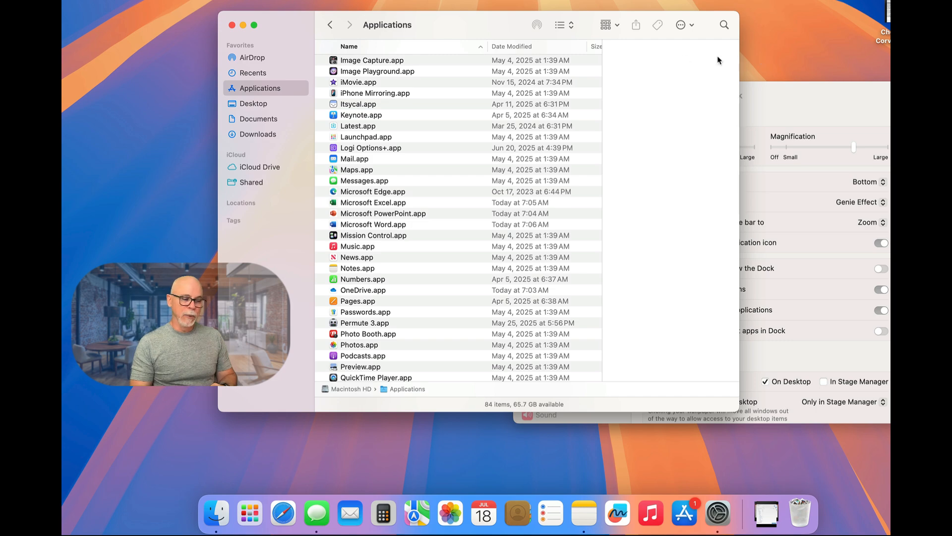
{"action": "left_click", "coordinate": [232, 24]}
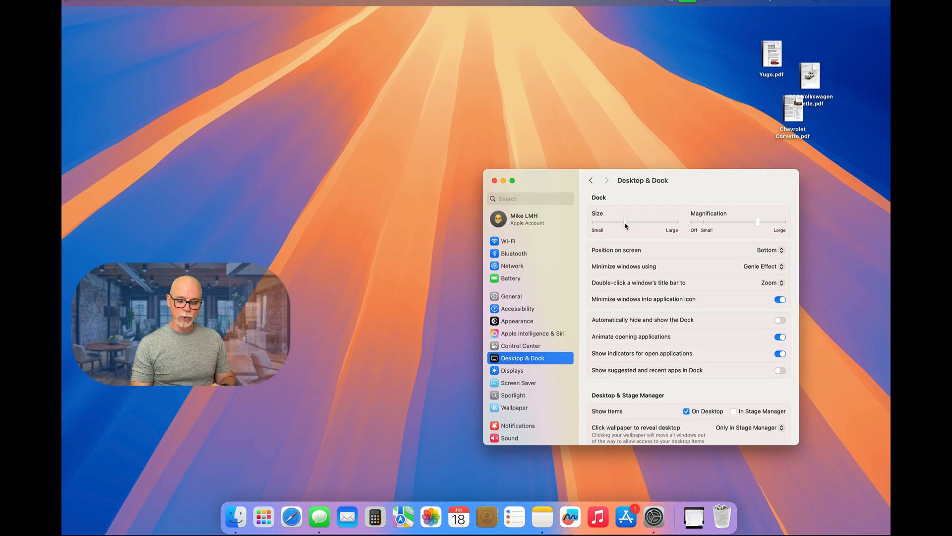
Try the smallest Dock size, settle on one slightly below medium, and turn Dock magnification off after trying larger levels
{"action": "left_click_drag", "start_coordinate": [641, 205], "coordinate": [591, 240]}
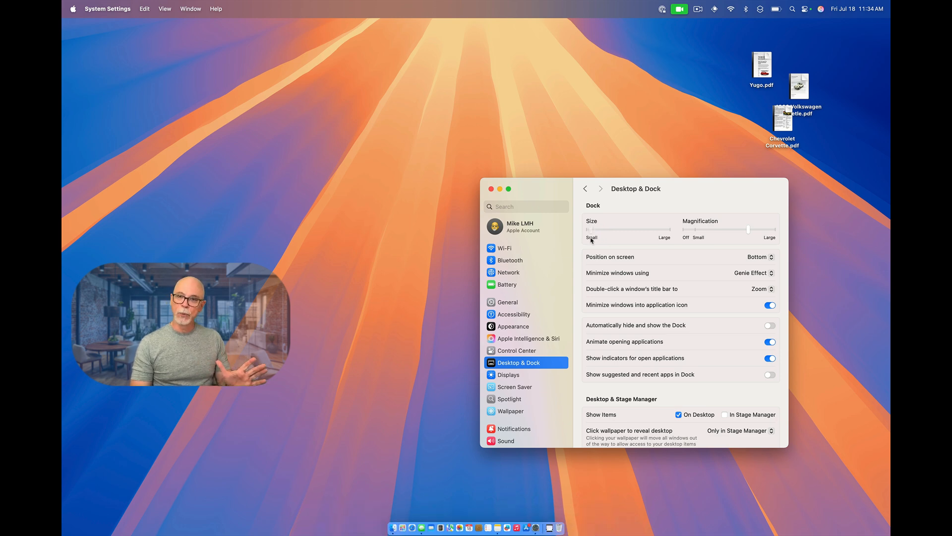
{"action": "left_click_drag", "start_coordinate": [591, 240], "coordinate": [621, 243]}
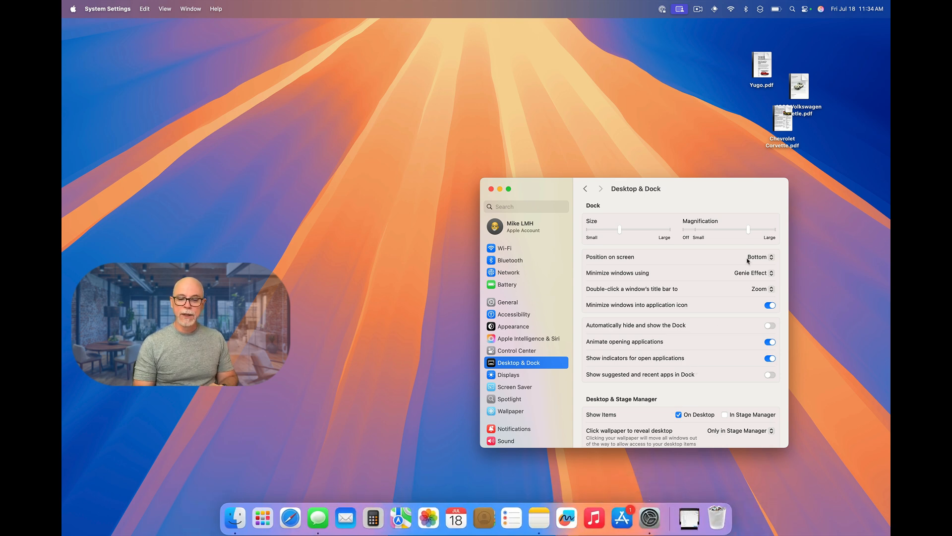
{"action": "left_click_drag", "start_coordinate": [749, 229], "coordinate": [770, 230]}
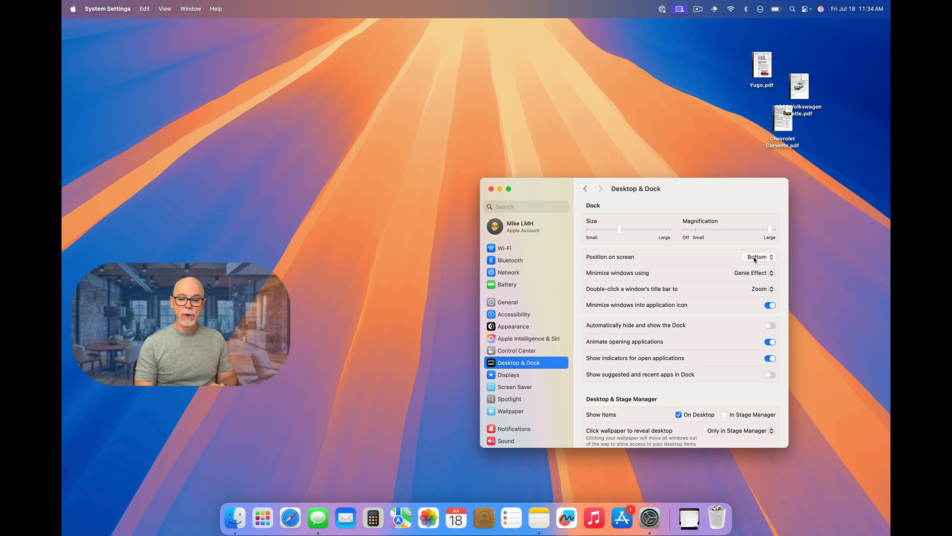
{"action": "left_click_drag", "start_coordinate": [771, 231], "coordinate": [724, 230]}
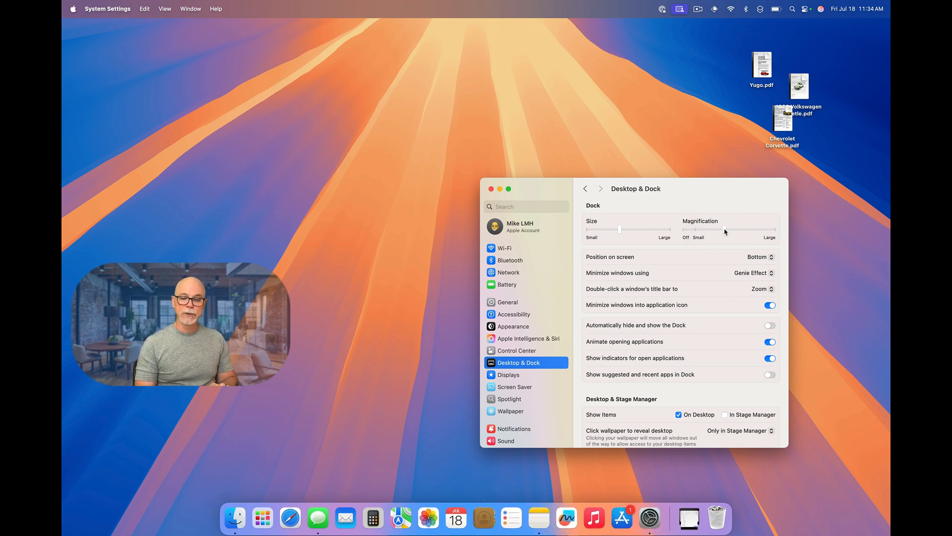
{"action": "left_click_drag", "start_coordinate": [725, 230], "coordinate": [685, 230]}
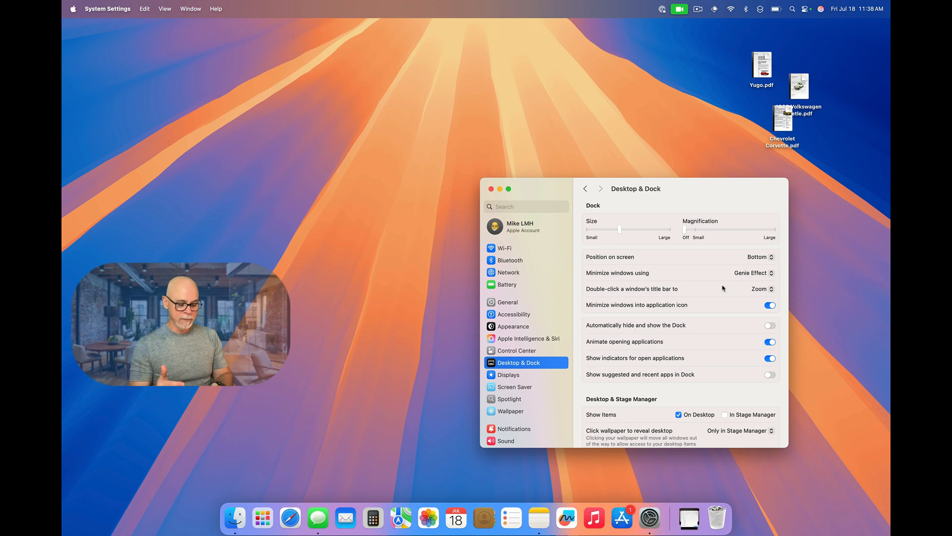
Find the Terminal app with Spotlight and open it
{"action": "key", "text": "super+space"}
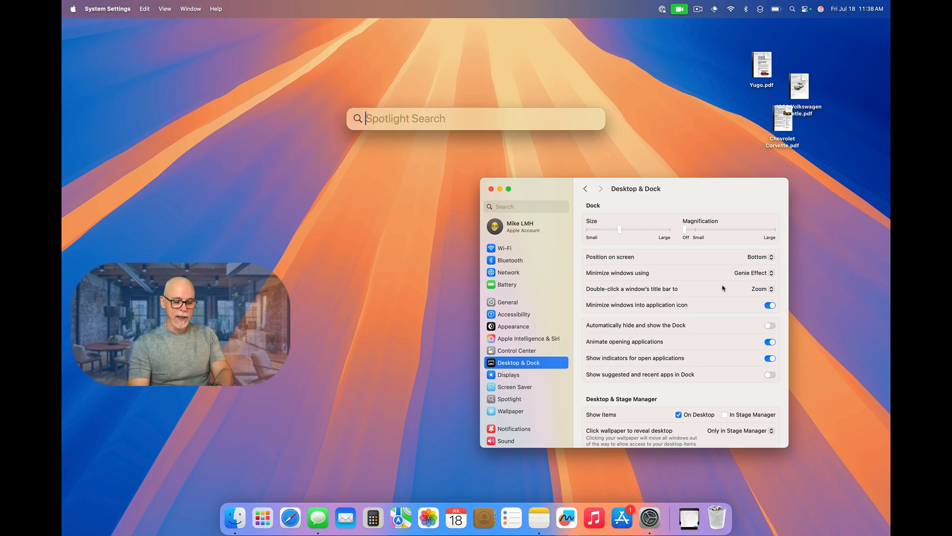
{"action": "type", "text": "terminal.app"}
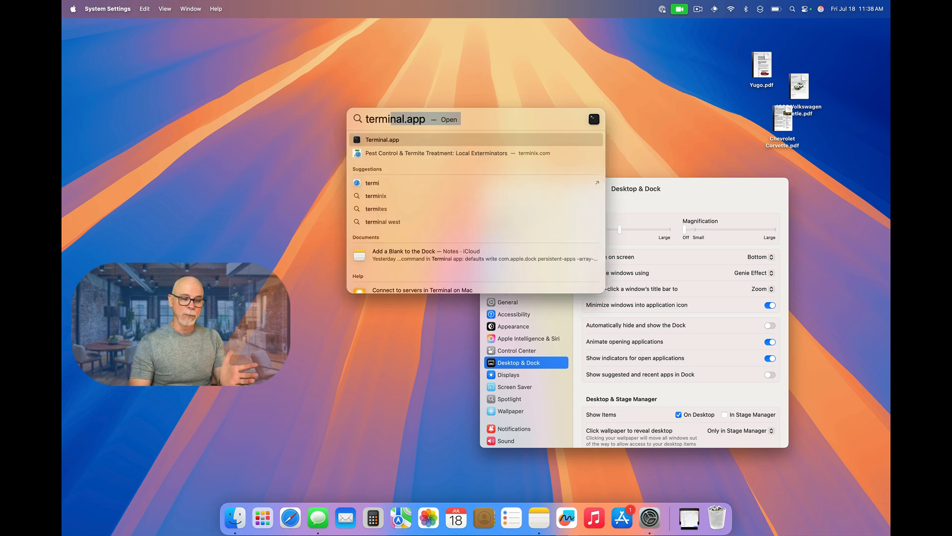
{"action": "key", "text": "Return"}
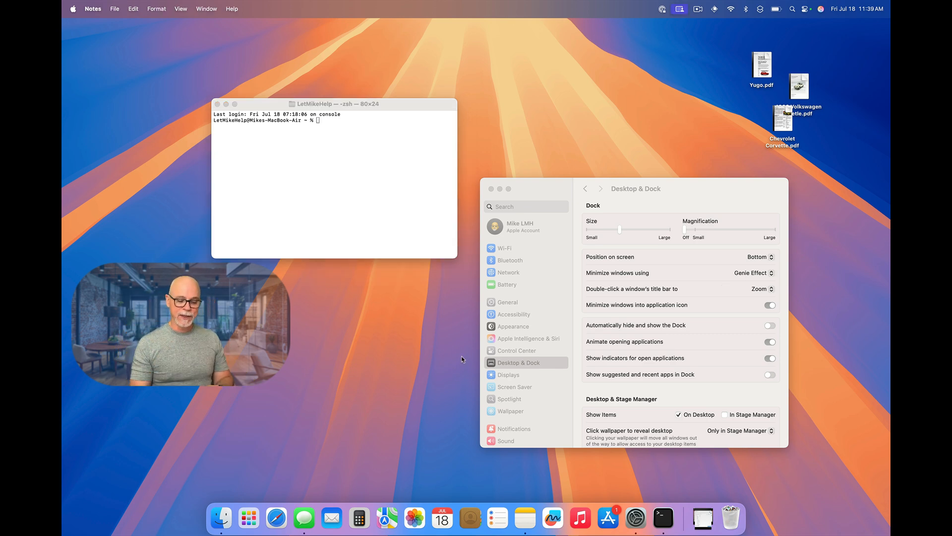
In Notes, copy the command defaults write com.apple.dock persistent-apps -array-add '{tile-data={}; tile-type="spacer-tile";}'; killall Dock from "Add a Blank to the Dock"
{"action": "left_click", "coordinate": [525, 518]}
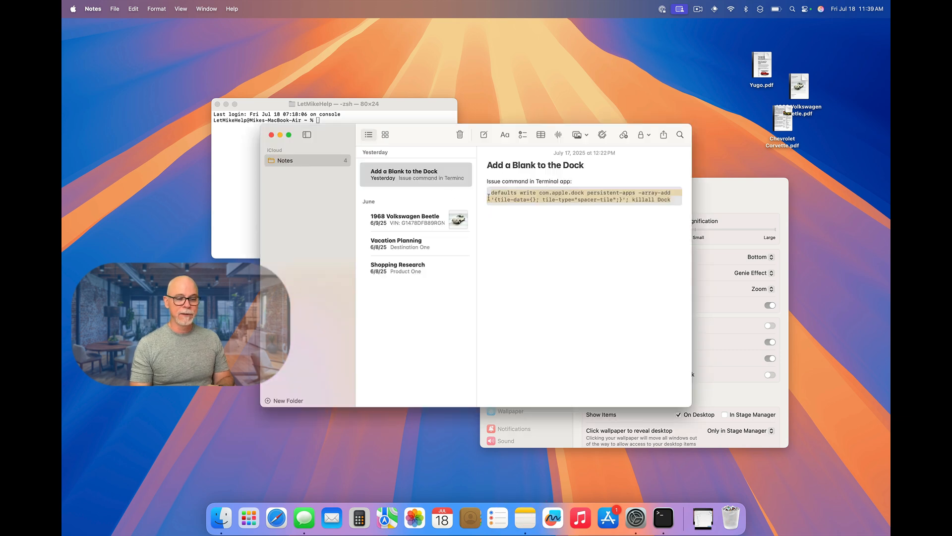
{"action": "left_click", "coordinate": [516, 192]}
{"action": "left_click_drag", "start_coordinate": [491, 193], "coordinate": [665, 209]}
{"action": "key", "text": "super+c"}
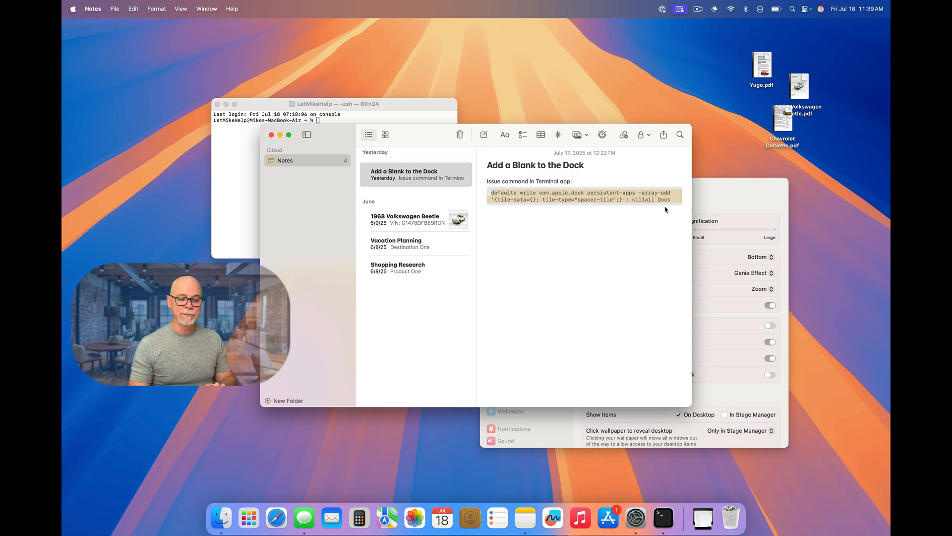
Run the copied spacer command in Terminal and move the new blank space between Photos and Calendar in the Dock
{"action": "left_click", "coordinate": [409, 104]}
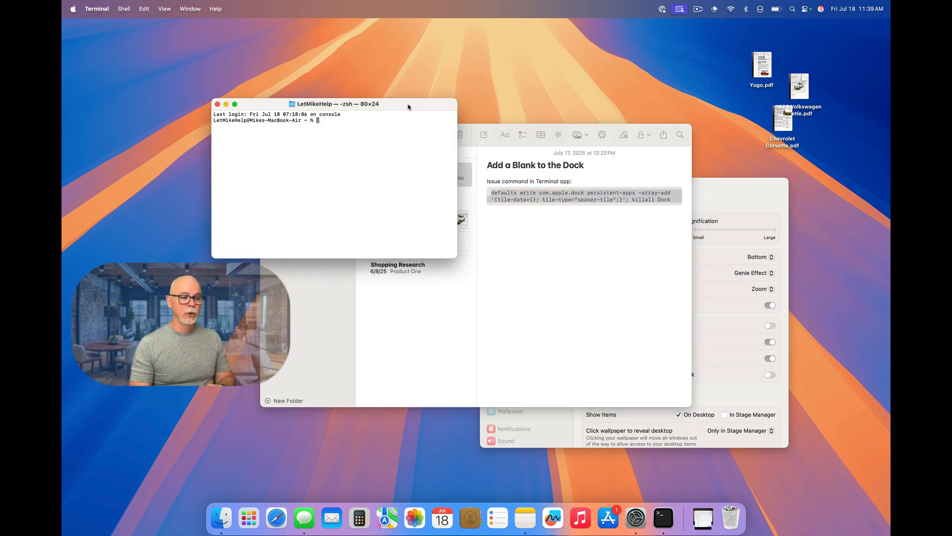
{"action": "left_click", "coordinate": [327, 121]}
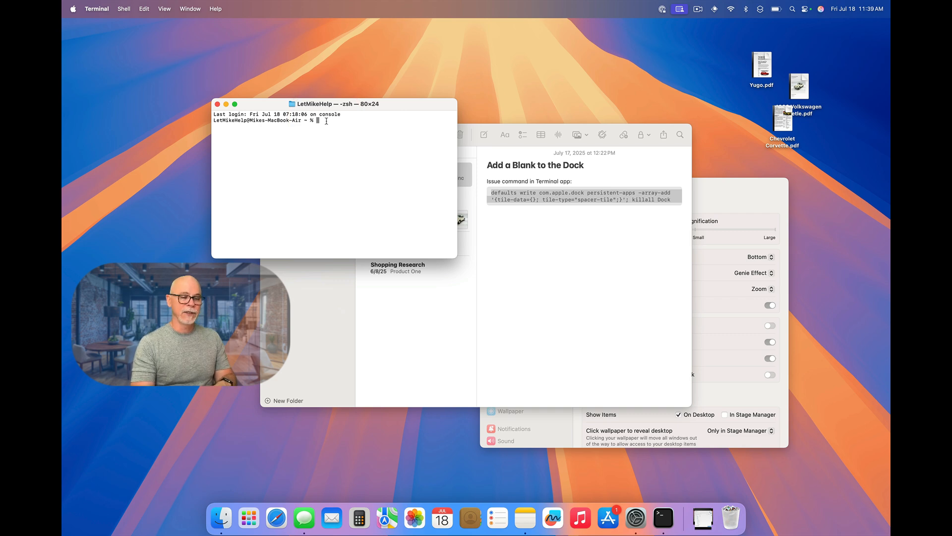
{"action": "key", "text": "super+v"}
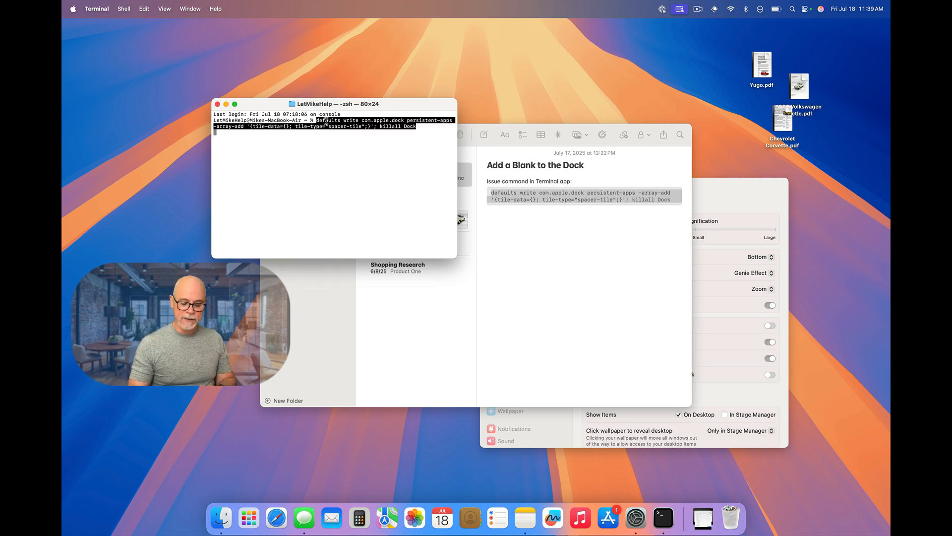
{"action": "key", "text": "Return"}
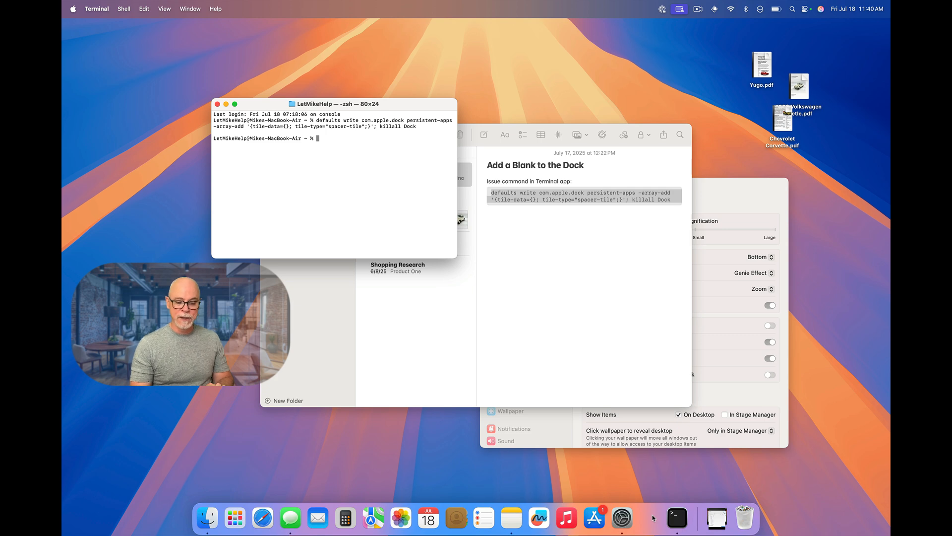
{"action": "left_click_drag", "start_coordinate": [652, 517], "coordinate": [422, 521]}
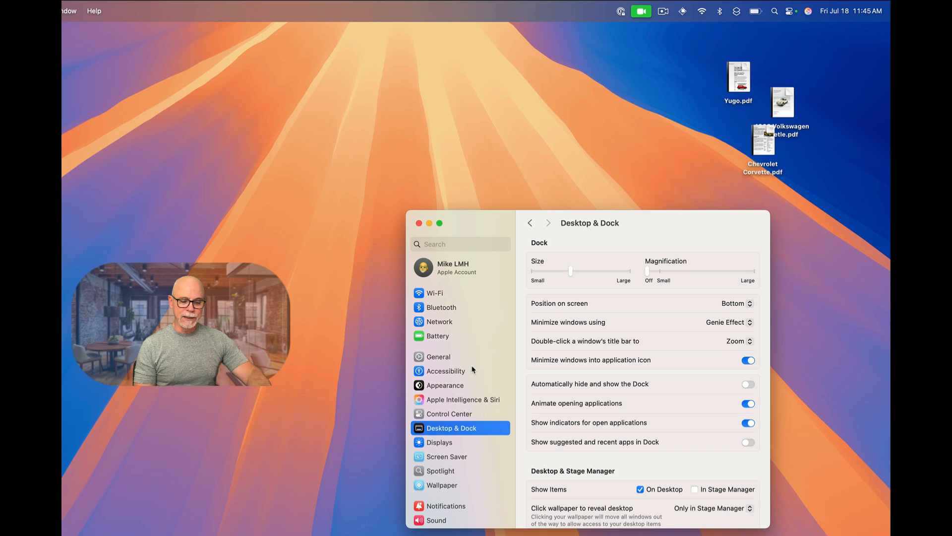
Open the Control Center settings at the Menu Bar Only section
{"action": "left_click", "coordinate": [448, 414]}
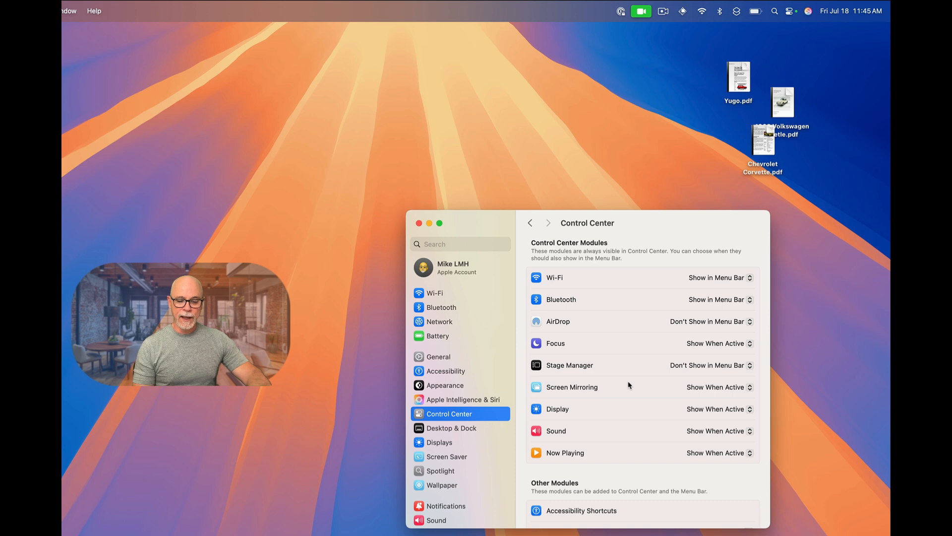
{"action": "scroll", "coordinate": [628, 385], "scroll_direction": "down", "scroll_amount": 15}
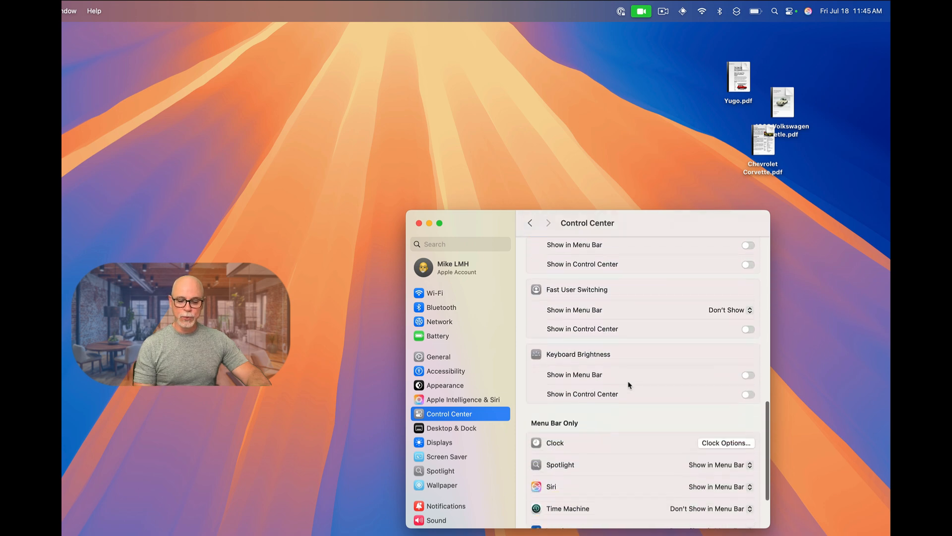
{"action": "scroll", "coordinate": [628, 385], "scroll_direction": "down", "scroll_amount": 3}
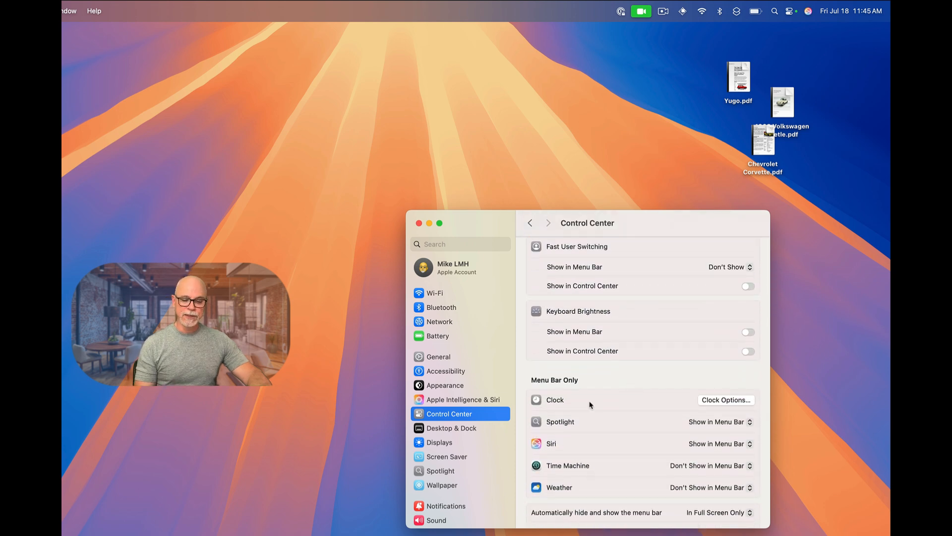
Try hiding the day of the week and using the Analog style in the Clock options, restoring the weekday and Digital style
{"action": "left_click", "coordinate": [728, 400]}
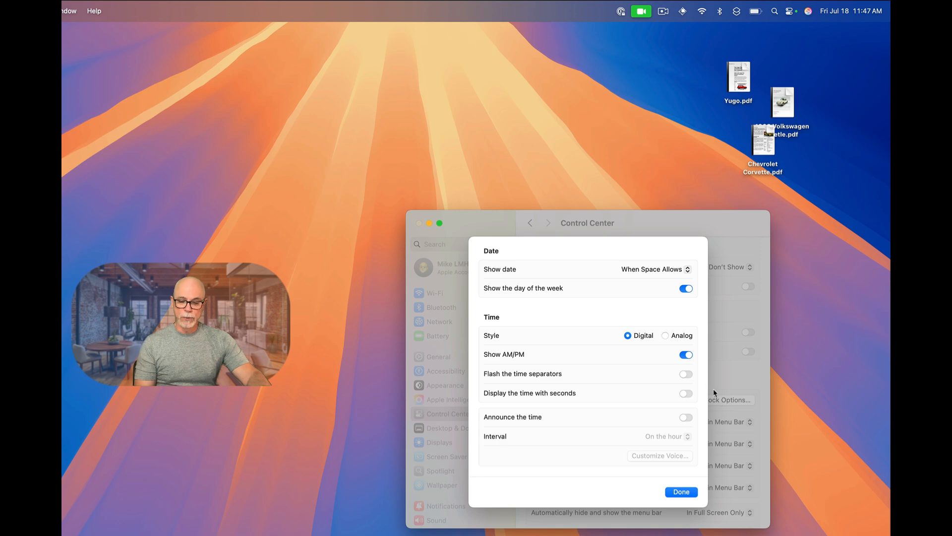
{"action": "left_click", "coordinate": [687, 288]}
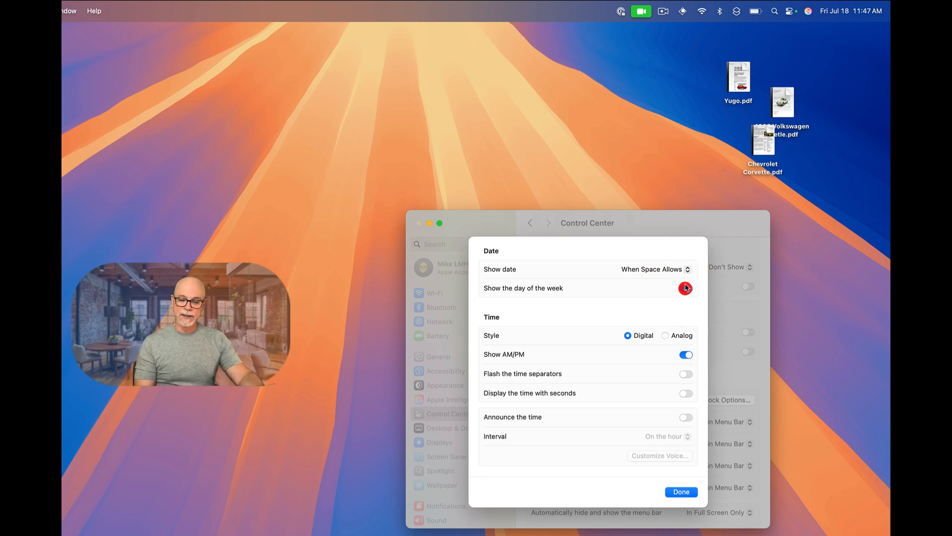
{"action": "left_click", "coordinate": [687, 289]}
{"action": "left_click", "coordinate": [687, 288]}
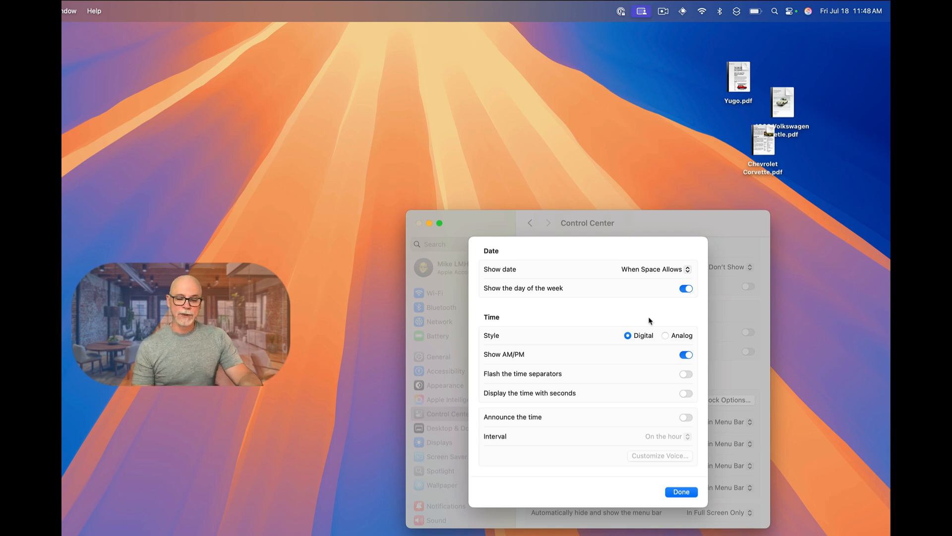
{"action": "left_click", "coordinate": [666, 336]}
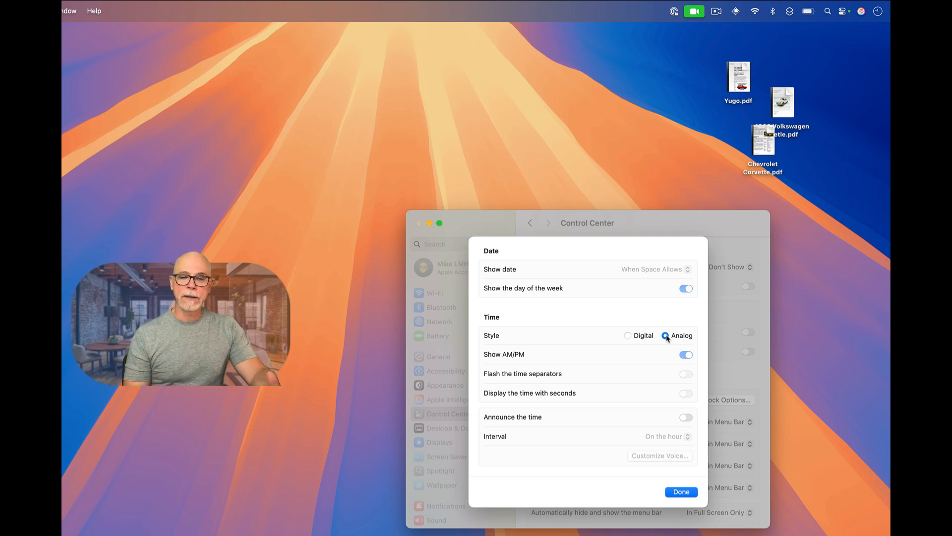
{"action": "left_click", "coordinate": [628, 336]}
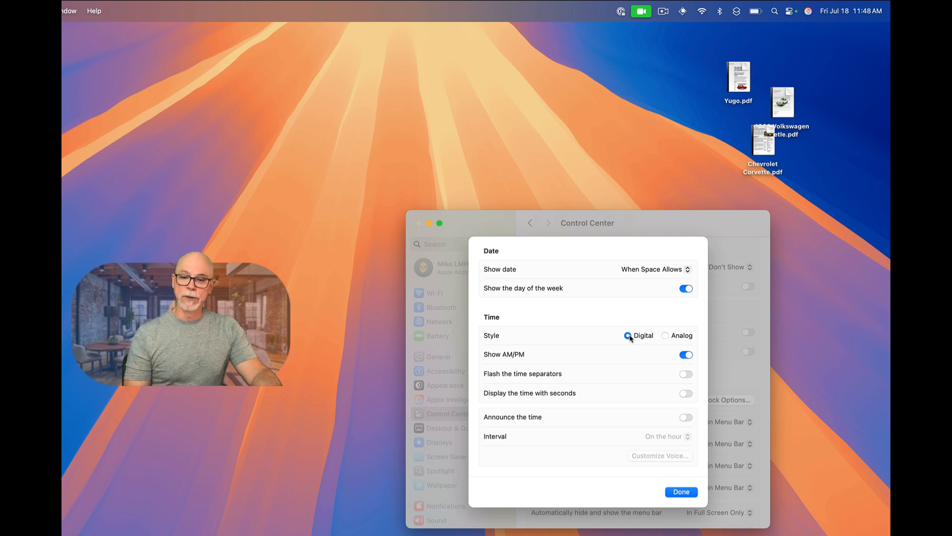
{"action": "left_click", "coordinate": [682, 492]}
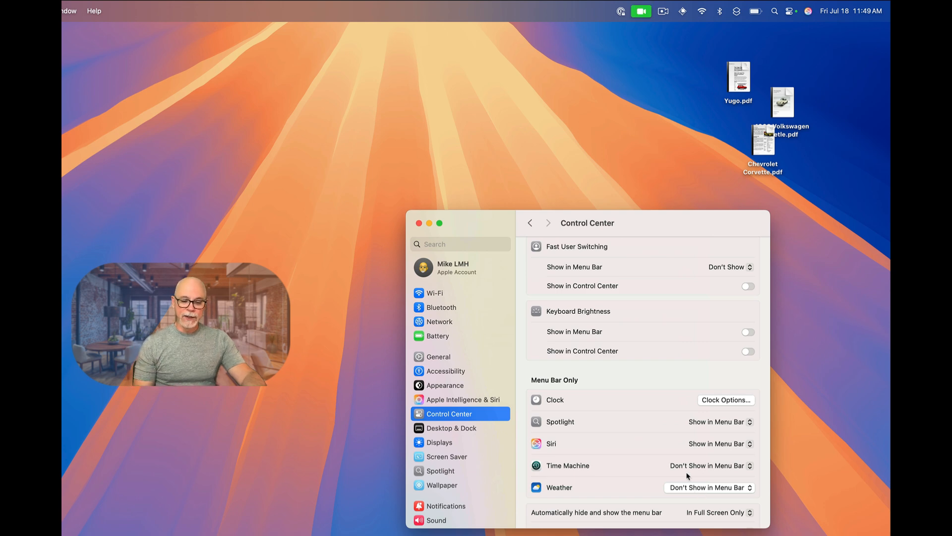
Set Weather to Show in Menu Bar
{"action": "left_click", "coordinate": [750, 489]}
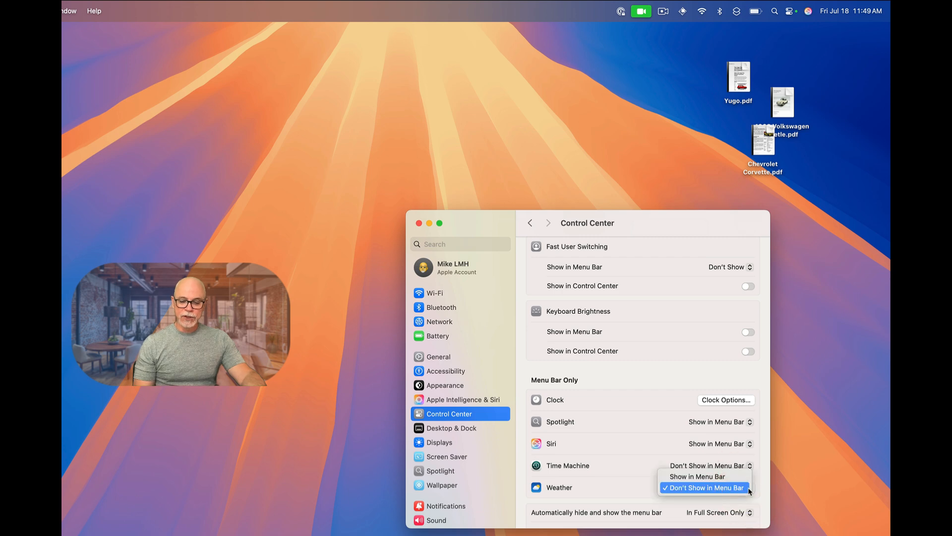
{"action": "left_click", "coordinate": [728, 477]}
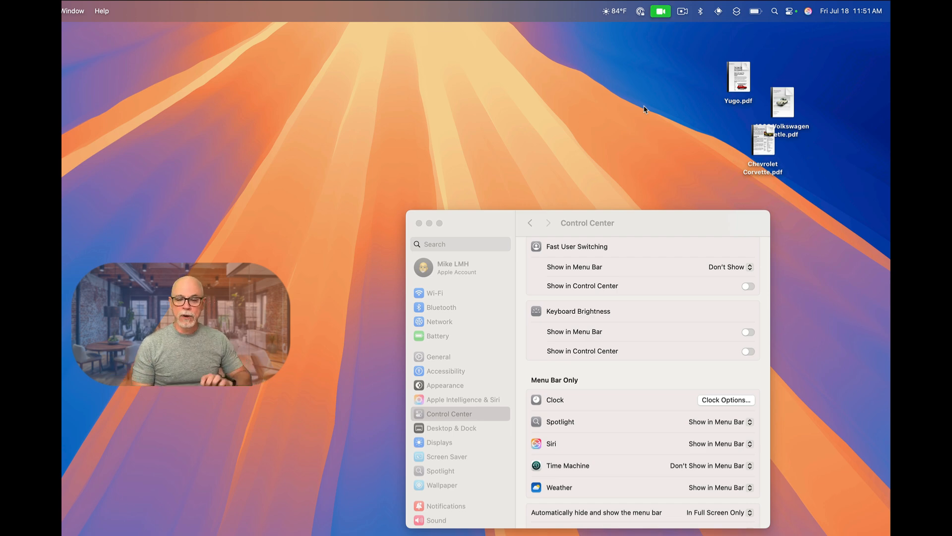
Add Wi-Fi from Control Center to the menu bar, place Bluetooth directly after it, and close Control Center
{"action": "left_click", "coordinate": [791, 11]}
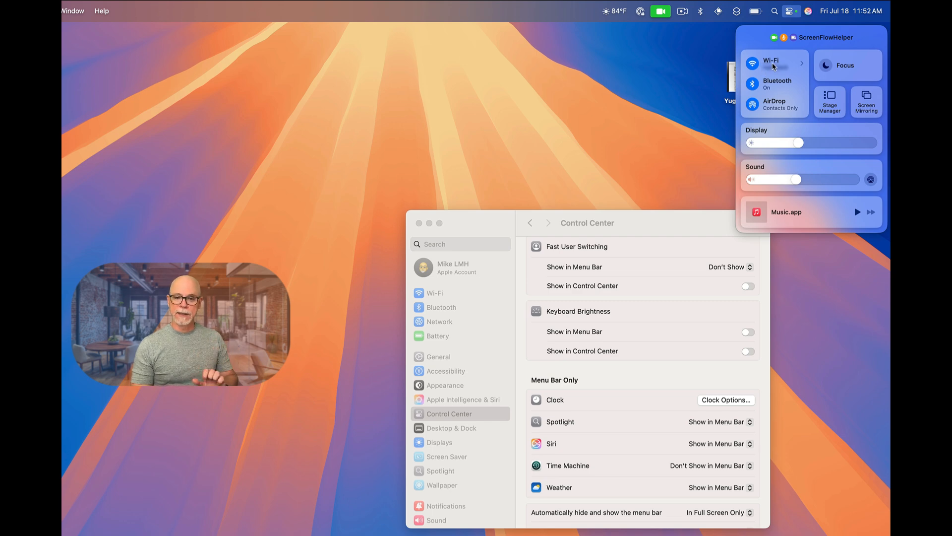
{"action": "left_click_drag", "start_coordinate": [773, 66], "coordinate": [717, 18]}
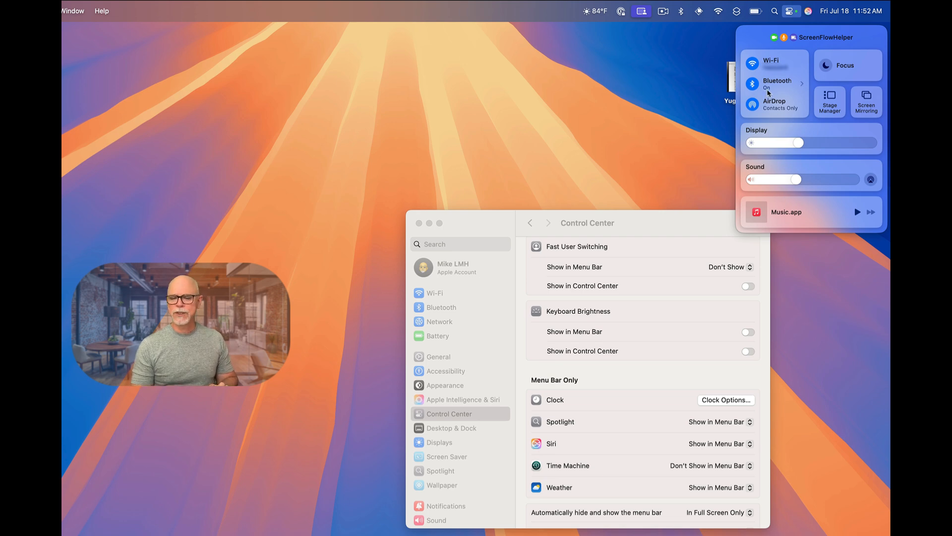
{"action": "left_click_drag", "start_coordinate": [777, 85], "coordinate": [722, 17]}
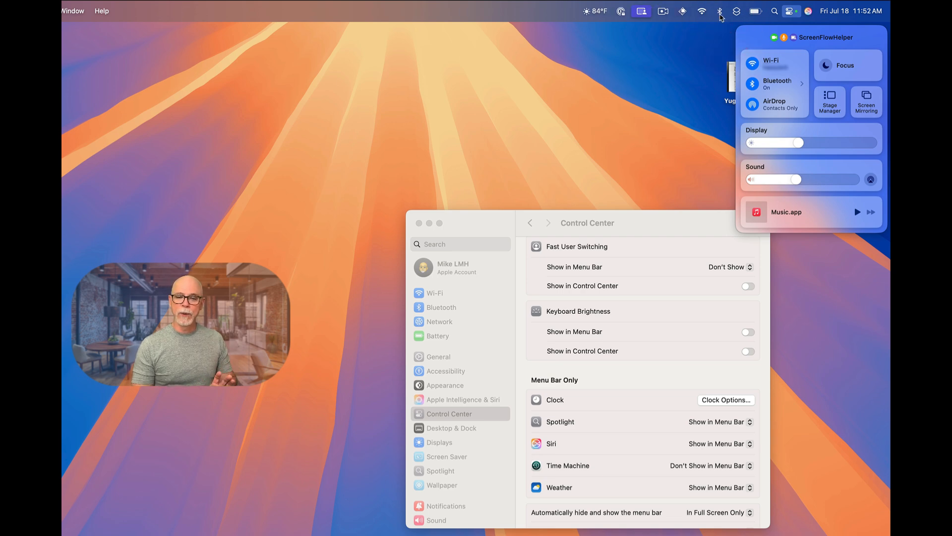
{"action": "left_click", "coordinate": [792, 12]}
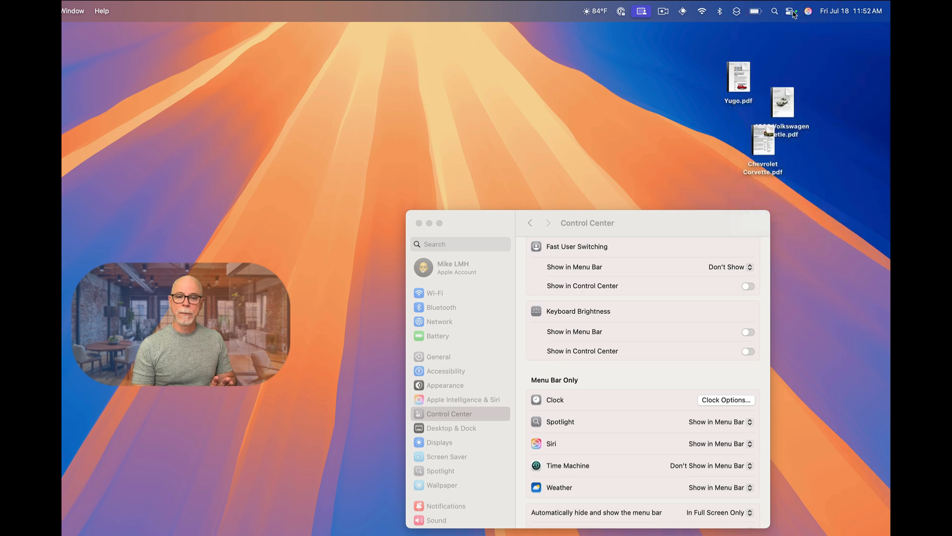
Examine the Wi-Fi and Bluetooth controls available from the menu bar
{"action": "left_click", "coordinate": [702, 11]}
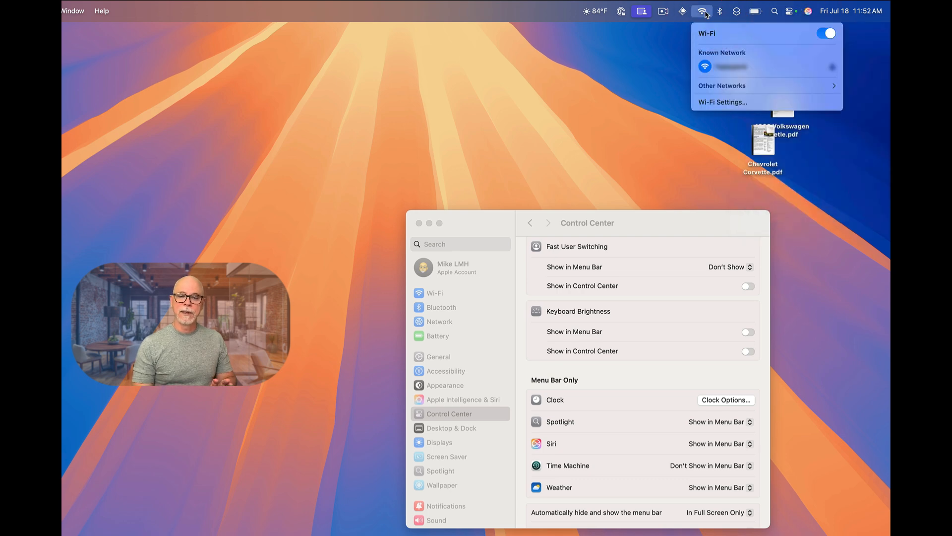
{"action": "left_click", "coordinate": [720, 12]}
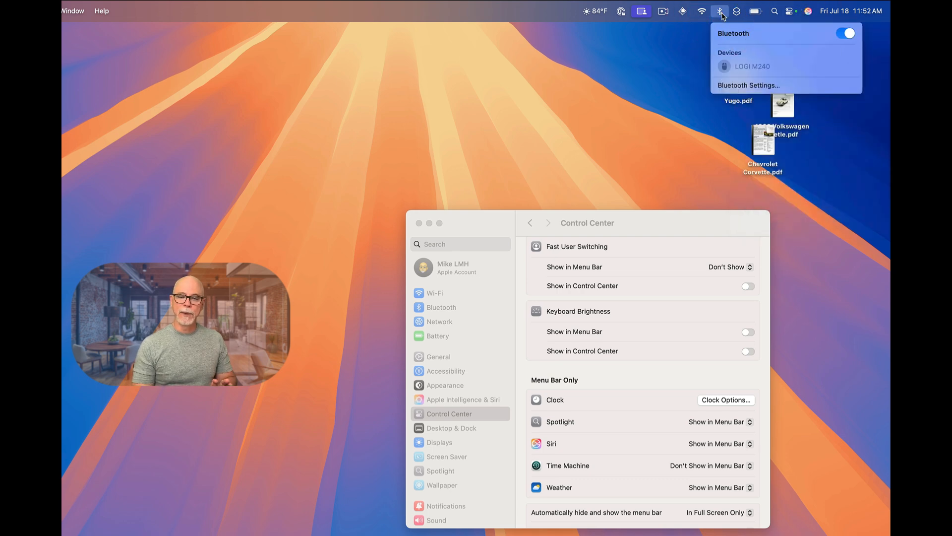
{"action": "left_click", "coordinate": [692, 43]}
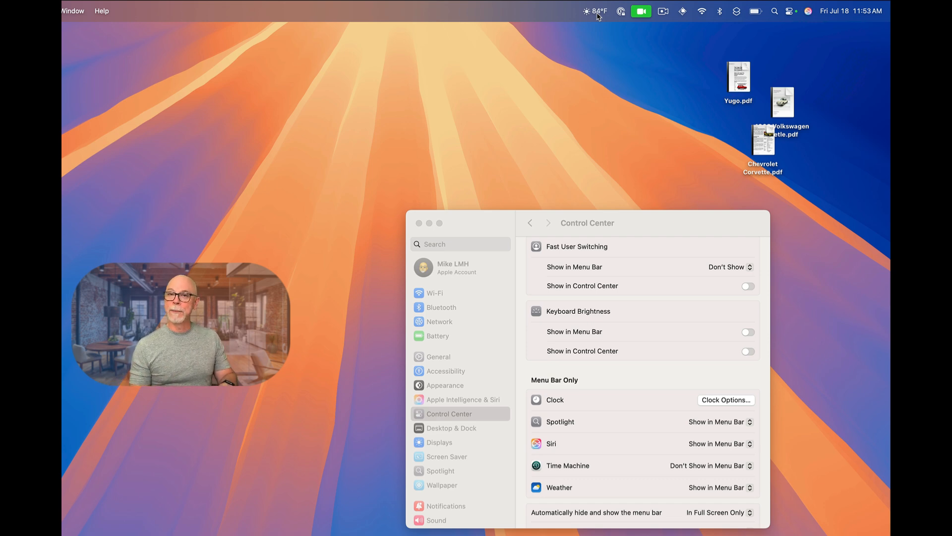
Move the weather item between Spotlight and Control Center in the menu bar, and remove the Wi-Fi item from it
{"action": "key", "text": "super"}
{"action": "left_click_drag", "start_coordinate": [599, 16], "coordinate": [778, 15]}
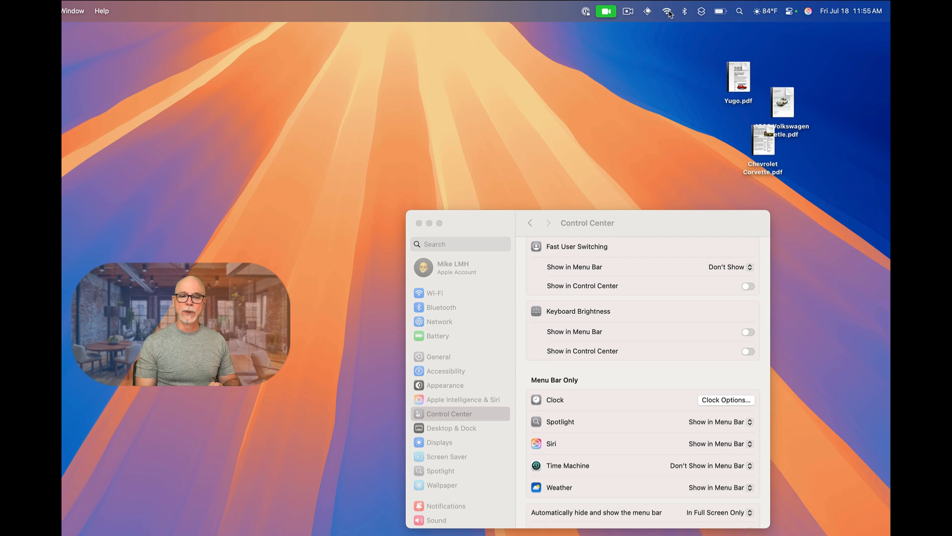
{"action": "key", "text": "super"}
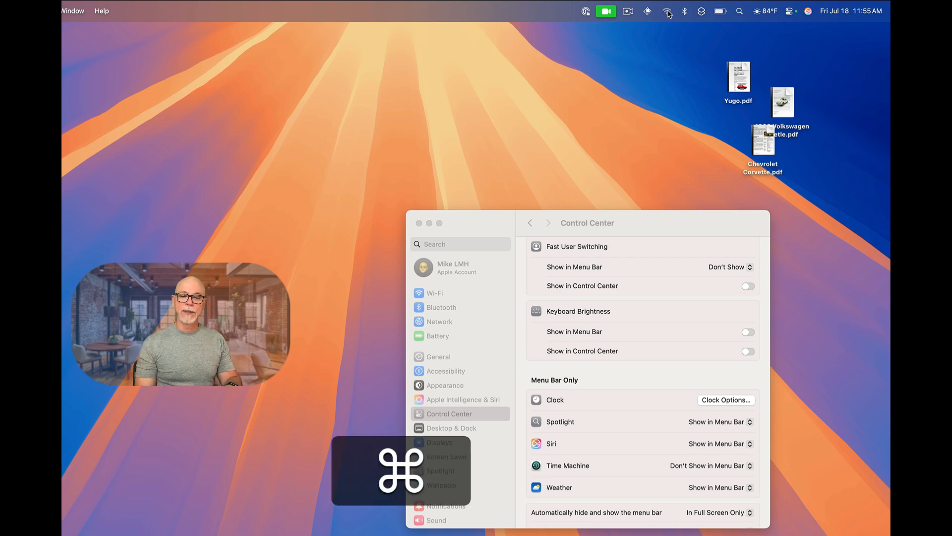
{"action": "left_click_drag", "start_coordinate": [668, 13], "coordinate": [623, 73]}
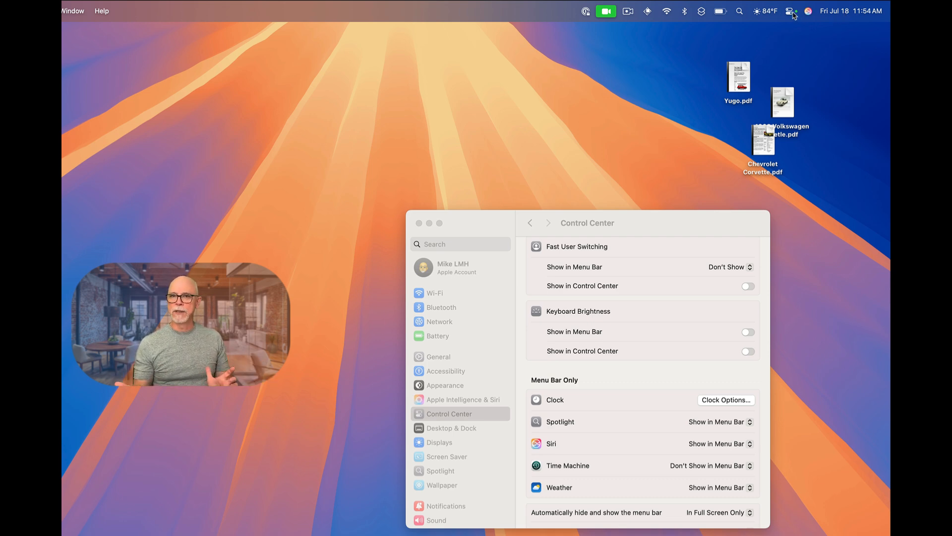
{"action": "left_click", "coordinate": [865, 12]}
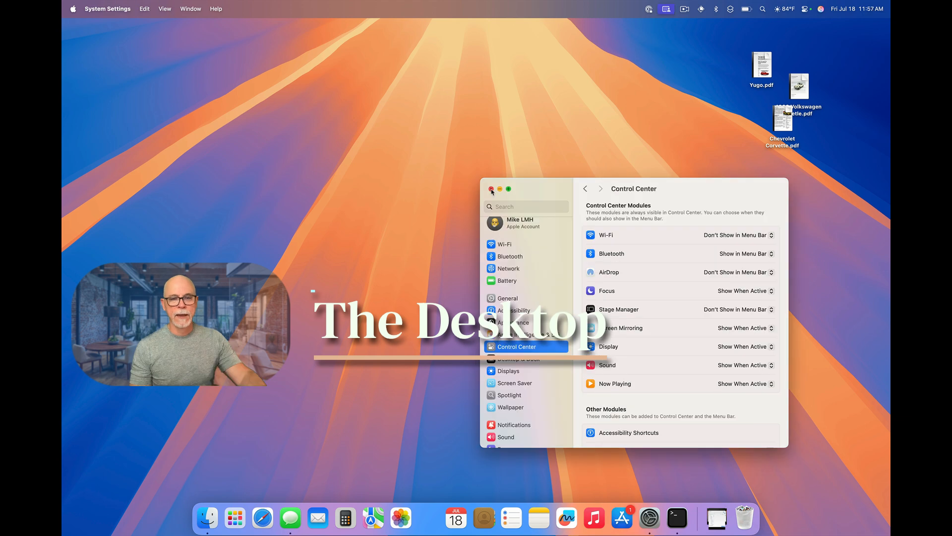
Close System Settings and turn on Use Stacks for the files on the desktop
{"action": "left_click", "coordinate": [491, 190]}
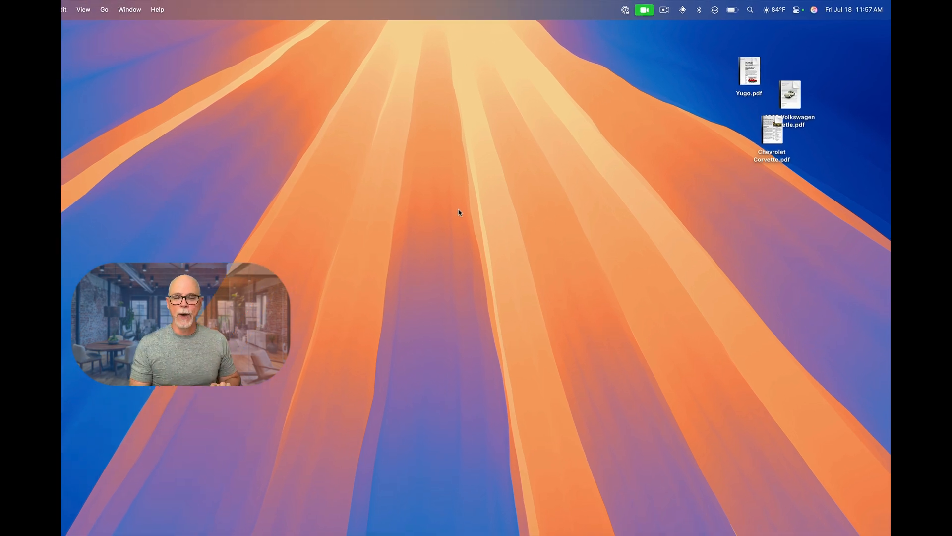
{"action": "right_click", "coordinate": [642, 132]}
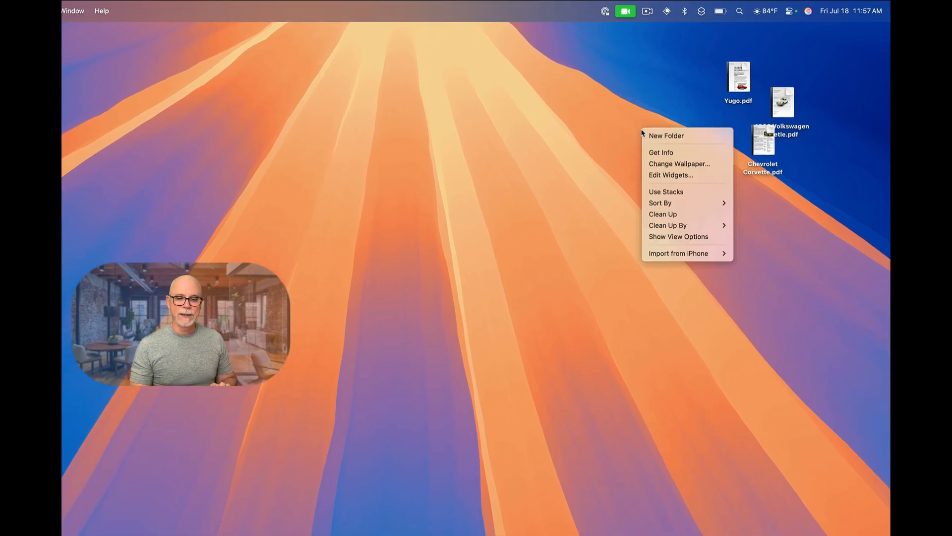
{"action": "left_click", "coordinate": [665, 192]}
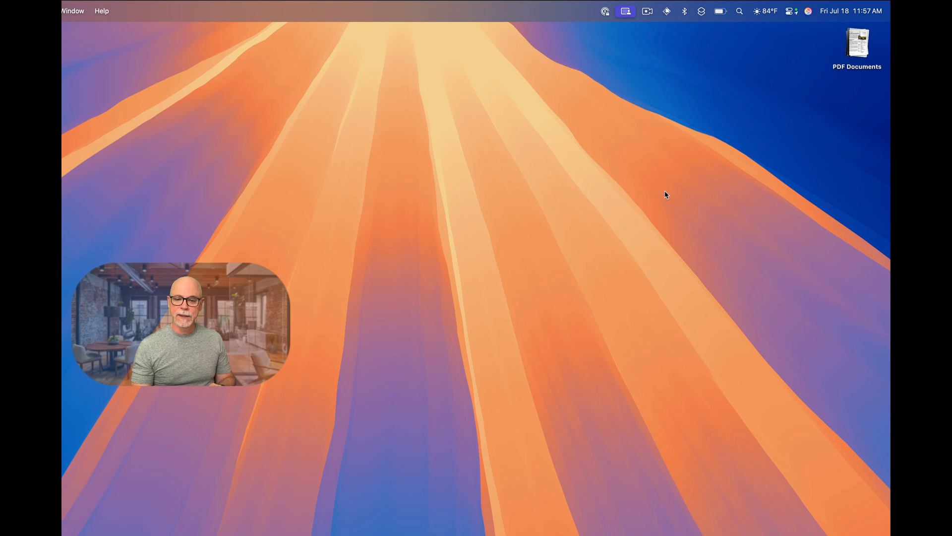
Examine the Group Stacks By options for the desktop stacks
{"action": "right_click", "coordinate": [680, 87]}
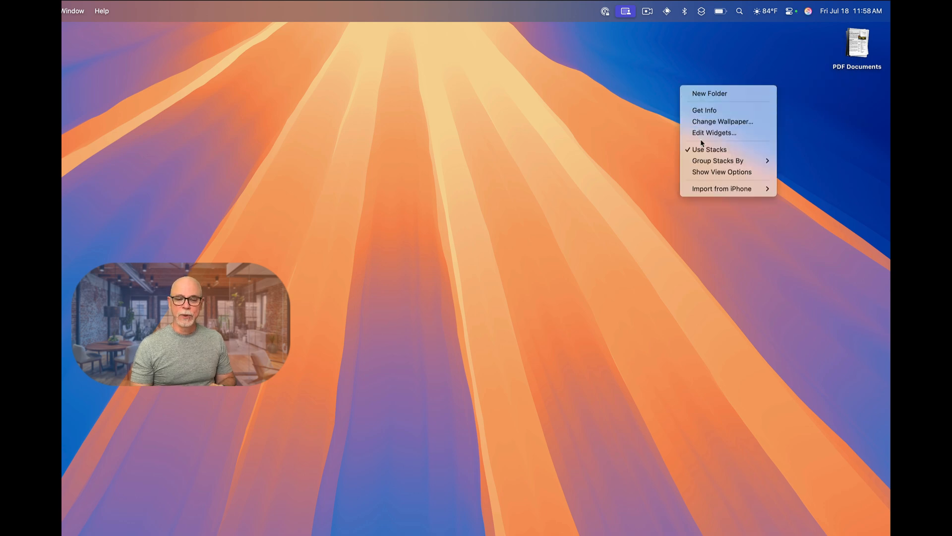
{"action": "mouse_move", "coordinate": [714, 162]}
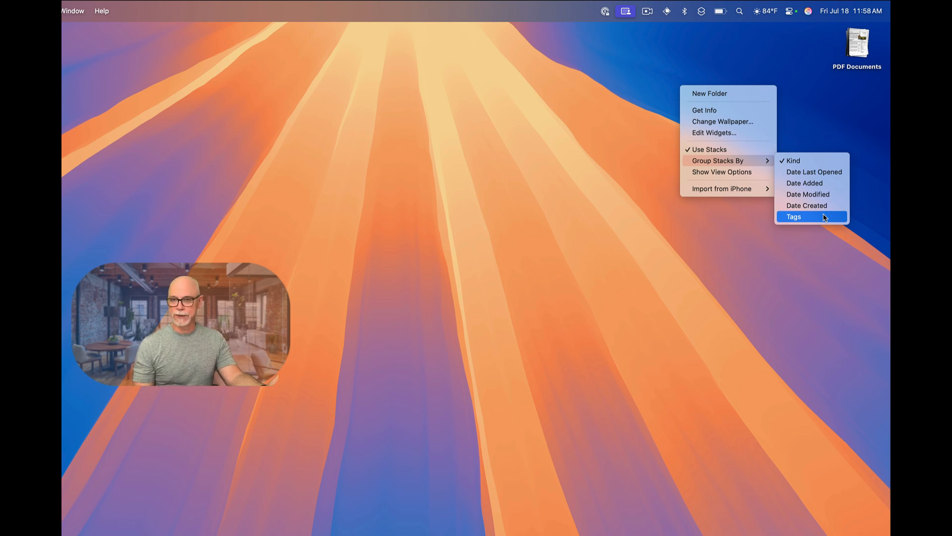
{"action": "left_click", "coordinate": [825, 217]}
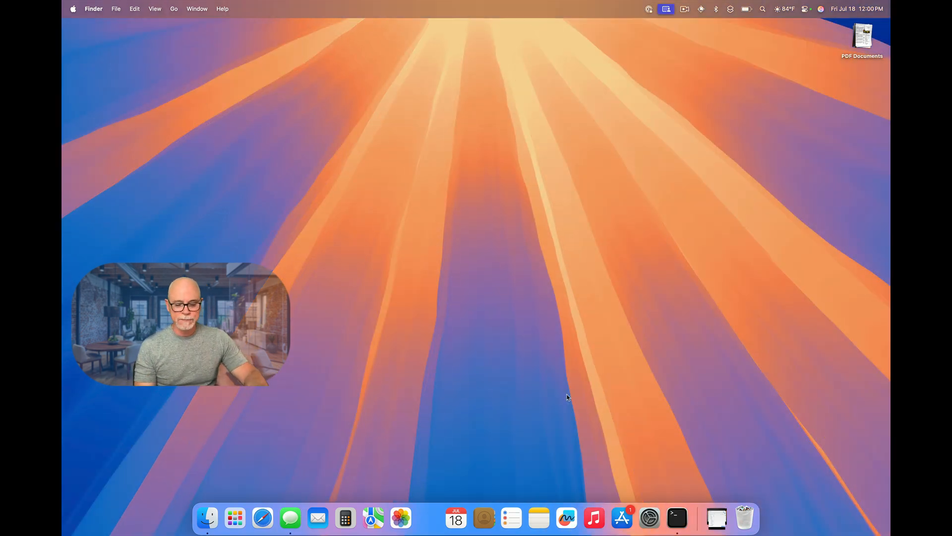
Open the Hot Corners settings under Desktop & Dock in System Settings and assign Start Screen Saver to the upper-left corner
{"action": "left_click", "coordinate": [650, 518]}
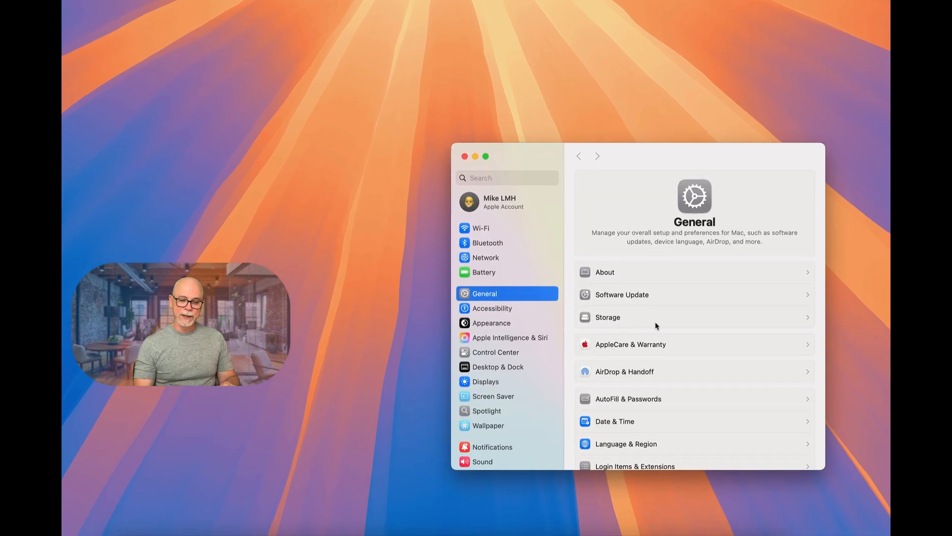
{"action": "left_click", "coordinate": [504, 367]}
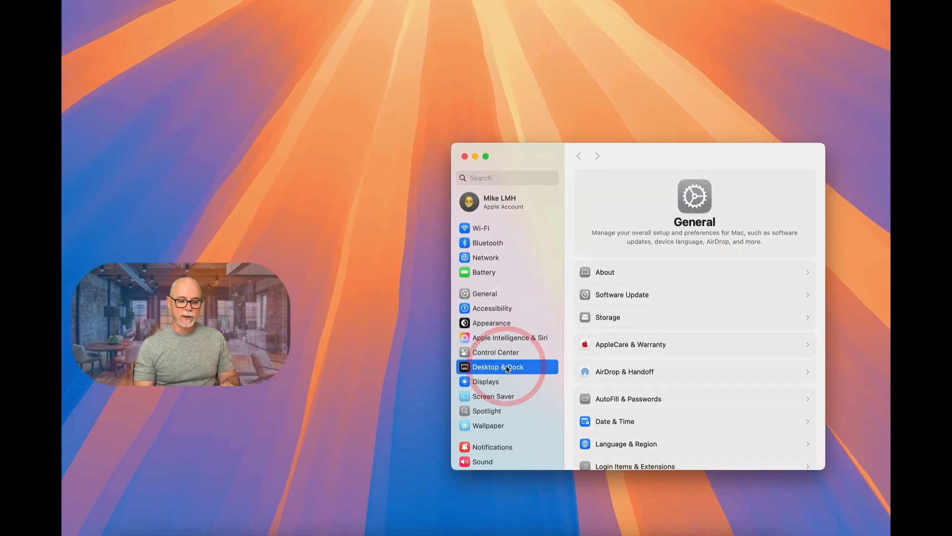
{"action": "scroll", "coordinate": [707, 391], "scroll_direction": "down", "scroll_amount": 15}
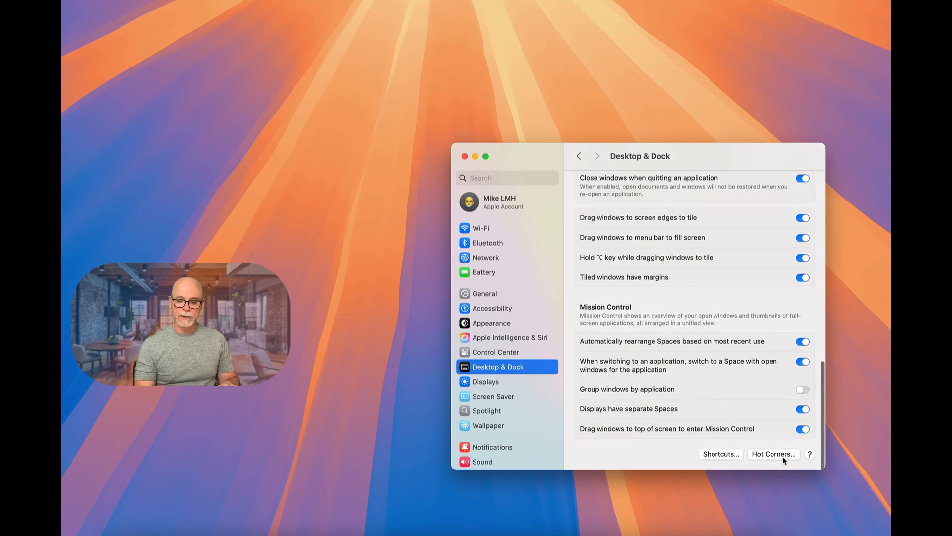
{"action": "left_click", "coordinate": [783, 461]}
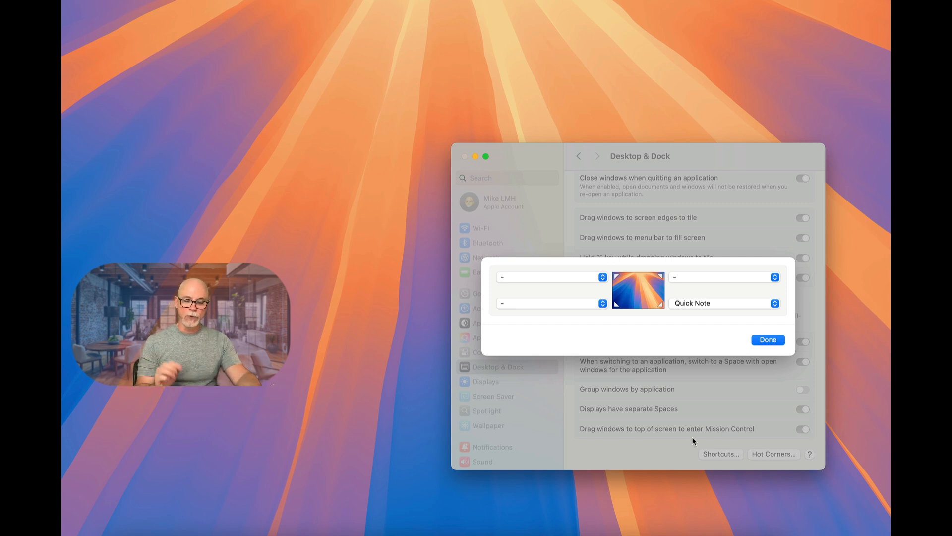
{"action": "left_click", "coordinate": [604, 278]}
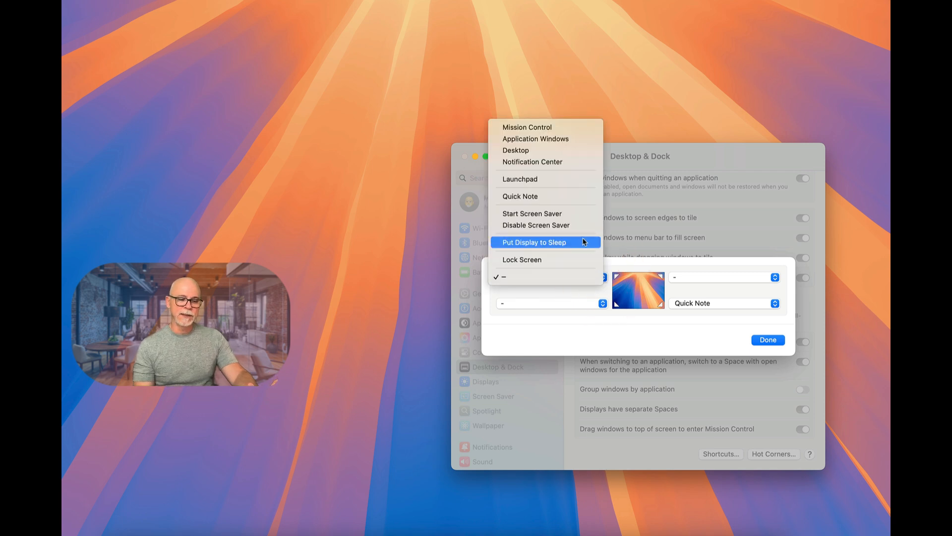
{"action": "left_click", "coordinate": [575, 217]}
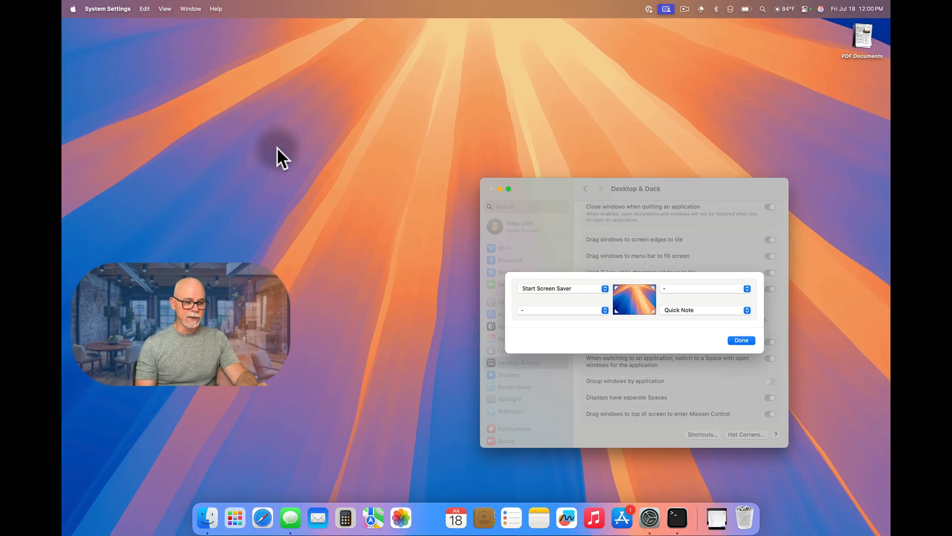
Try the upper-left screen saver hot corner and the lower-right Quick Note hot corner, and close the new note
{"action": "mouse_move", "coordinate": [62, 1]}
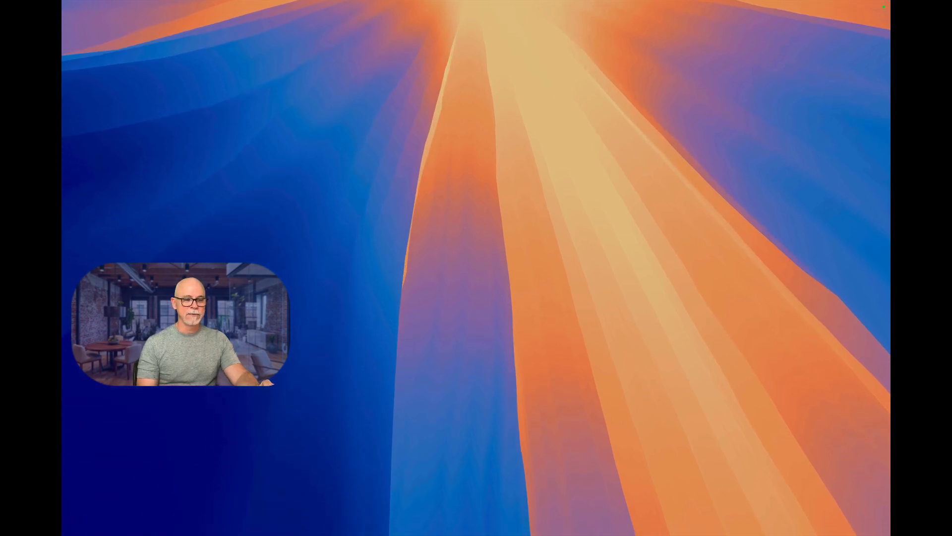
{"action": "mouse_move", "coordinate": [208, 137]}
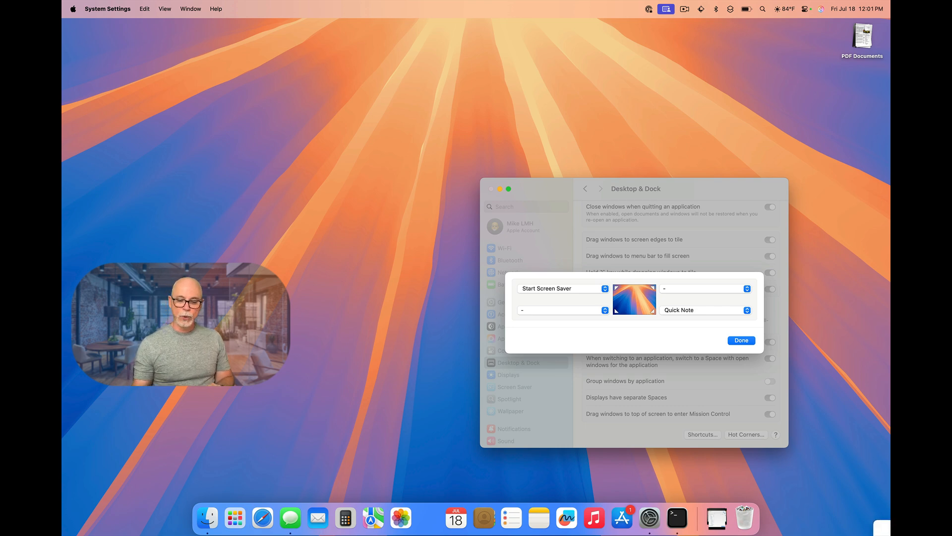
{"action": "left_click", "coordinate": [884, 529]}
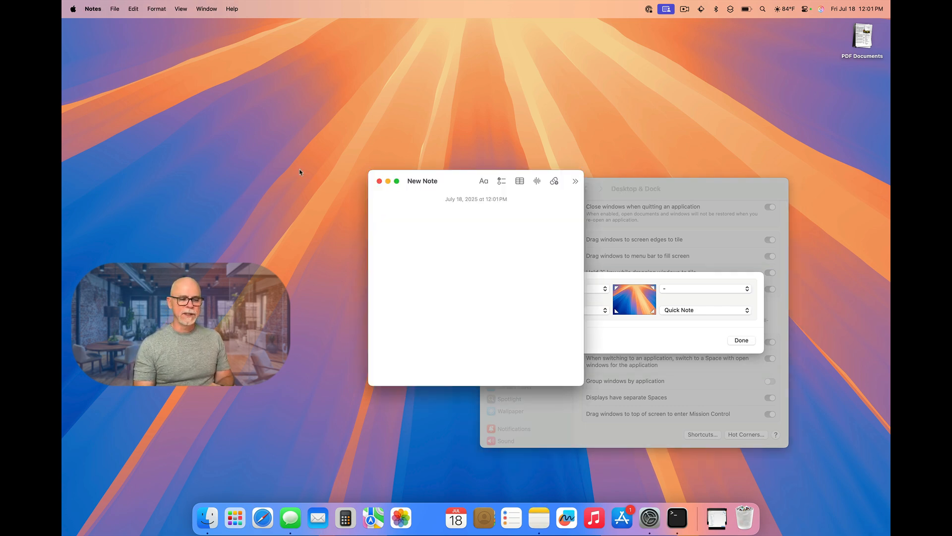
{"action": "left_click", "coordinate": [380, 182]}
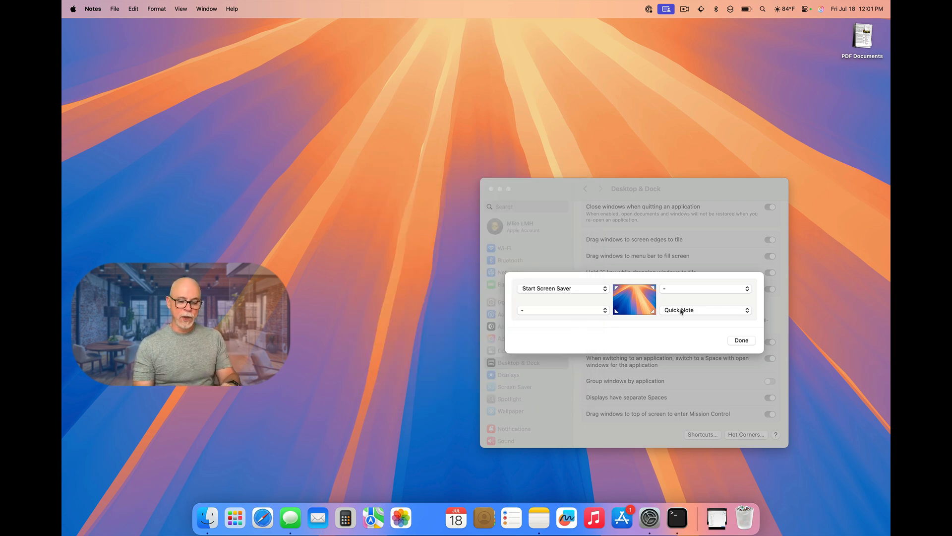
Require the Control modifier for the lower-right Quick Note hot corner, try it out, and confirm the hot corner settings
{"action": "left_click", "coordinate": [746, 310]}
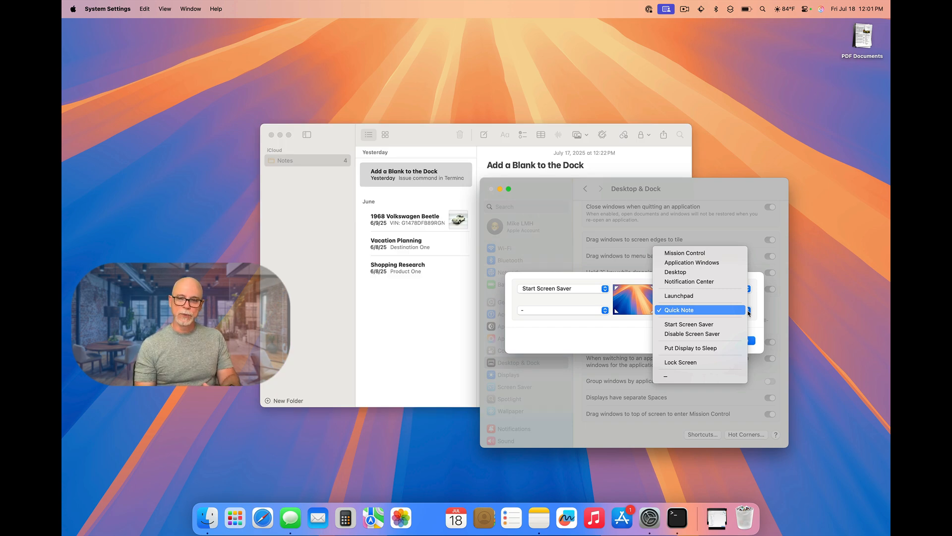
{"action": "key", "text": "super"}
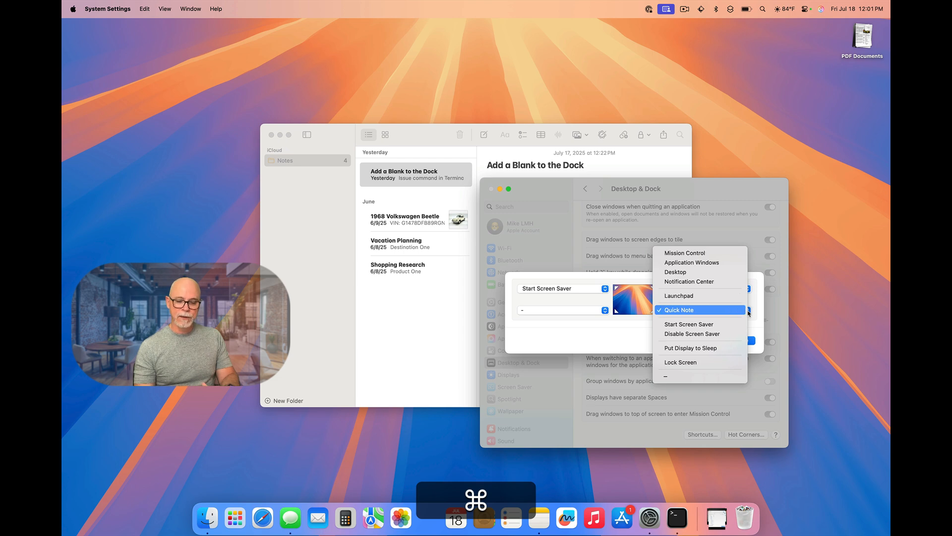
{"action": "key", "text": "alt"}
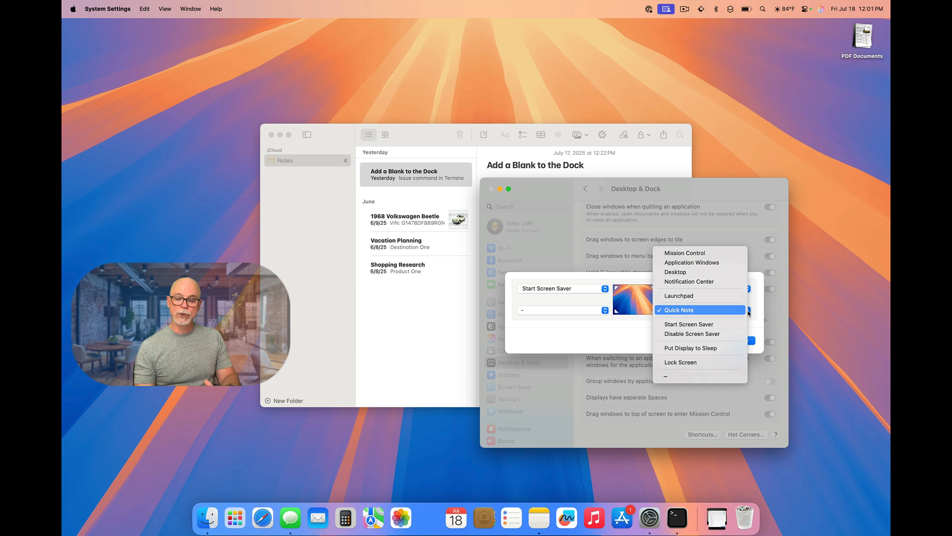
{"action": "key", "text": "ctrl"}
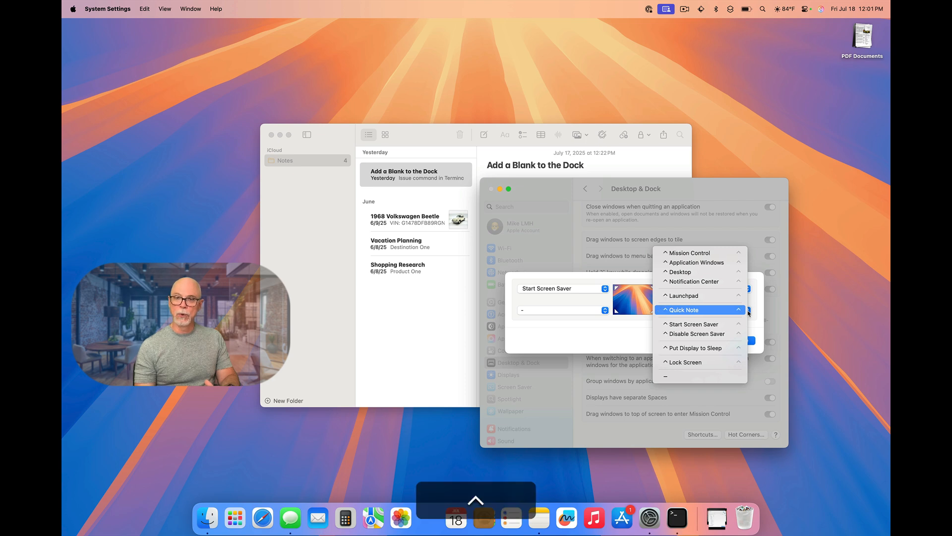
{"action": "left_click", "coordinate": [722, 311]}
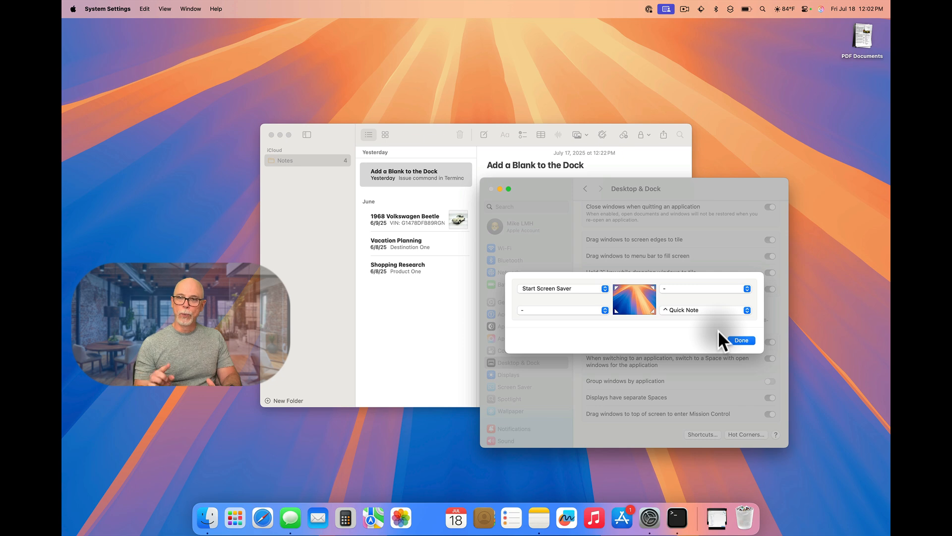
{"action": "key", "text": "ctrl"}
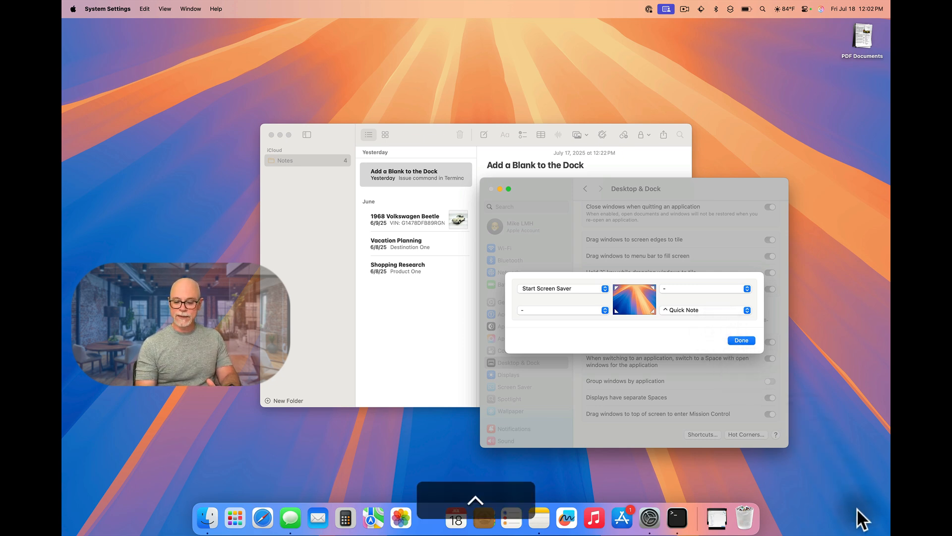
{"action": "mouse_move", "coordinate": [890, 535]}
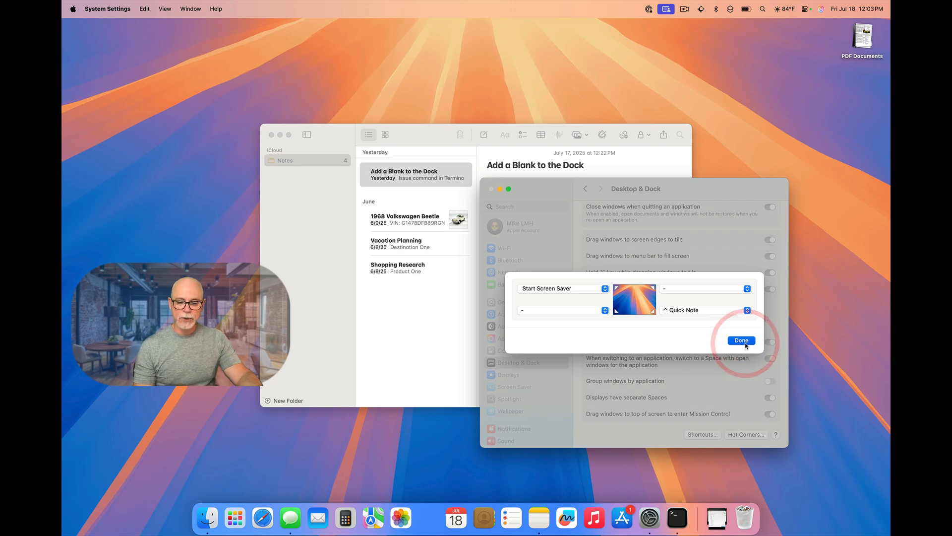
{"action": "key", "text": "Return"}
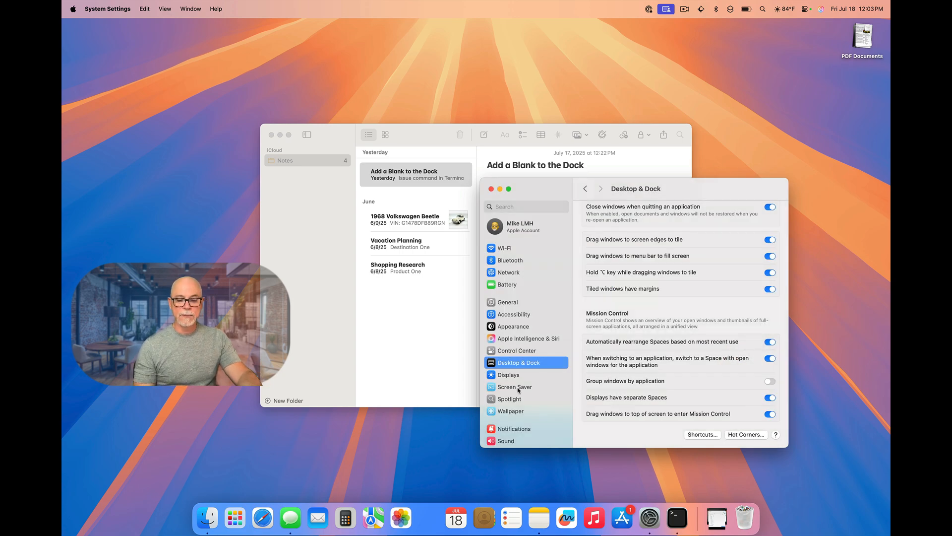
Examine the screen saver categories available in the Screen Saver settings
{"action": "left_click", "coordinate": [517, 388]}
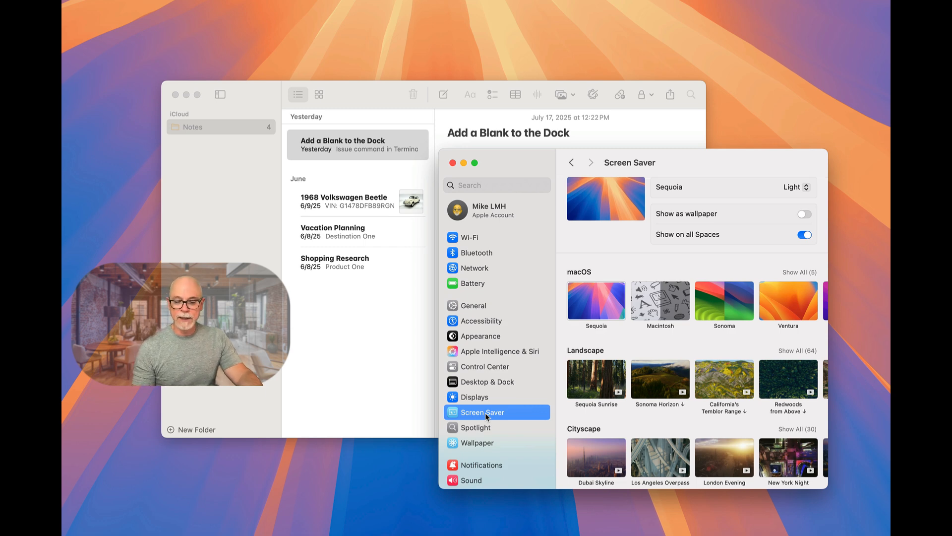
{"action": "scroll", "coordinate": [674, 394], "scroll_direction": "down", "scroll_amount": 3}
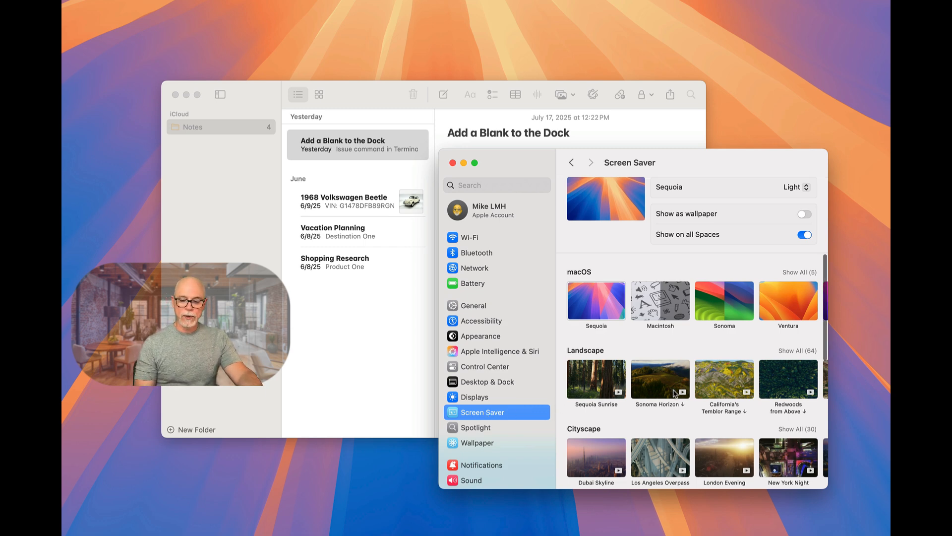
{"action": "scroll", "coordinate": [673, 395], "scroll_direction": "down", "scroll_amount": 8}
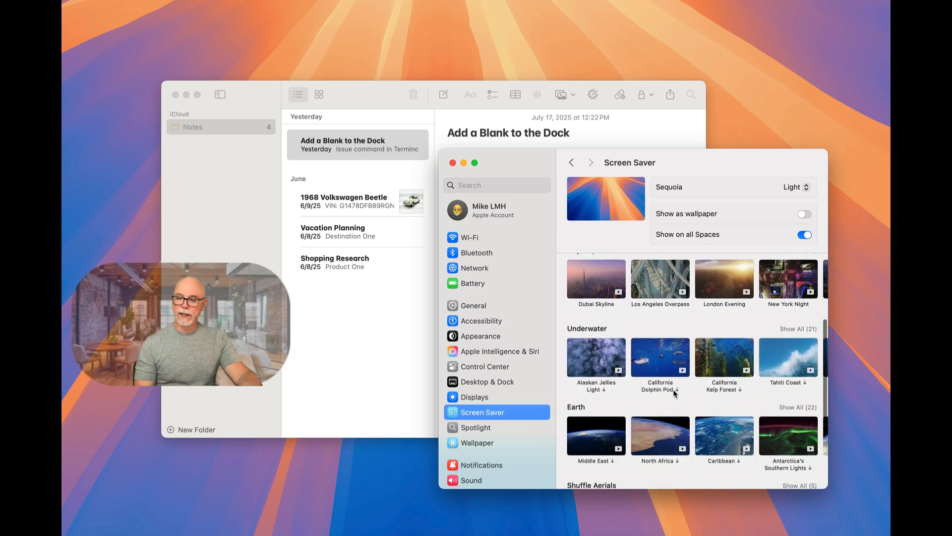
{"action": "scroll", "coordinate": [673, 394], "scroll_direction": "down", "scroll_amount": 9}
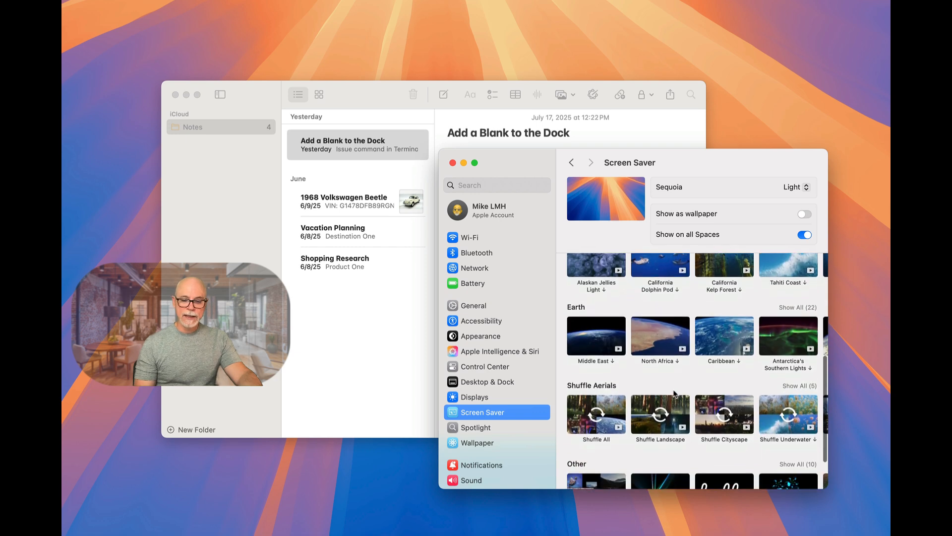
{"action": "scroll", "coordinate": [674, 394], "scroll_direction": "down", "scroll_amount": 1}
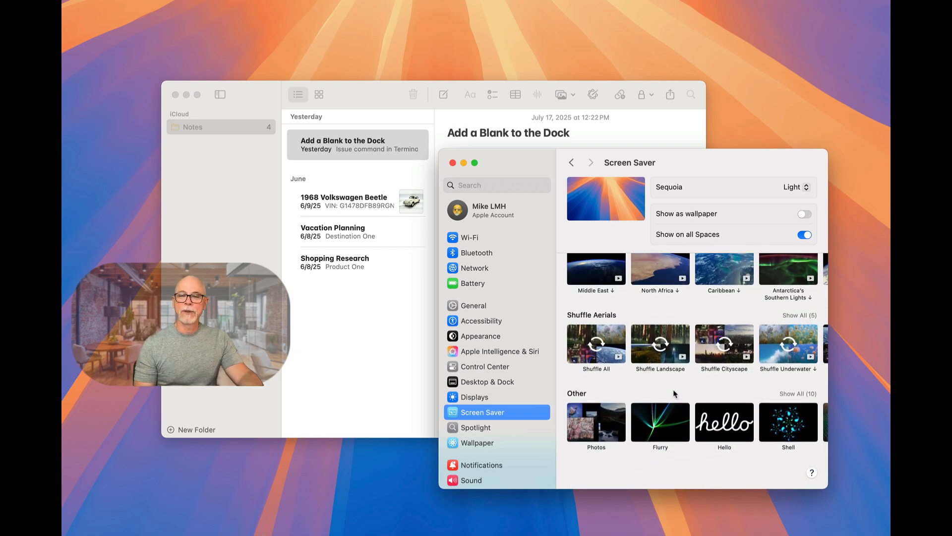
{"action": "scroll", "coordinate": [674, 394], "scroll_direction": "up", "scroll_amount": 10}
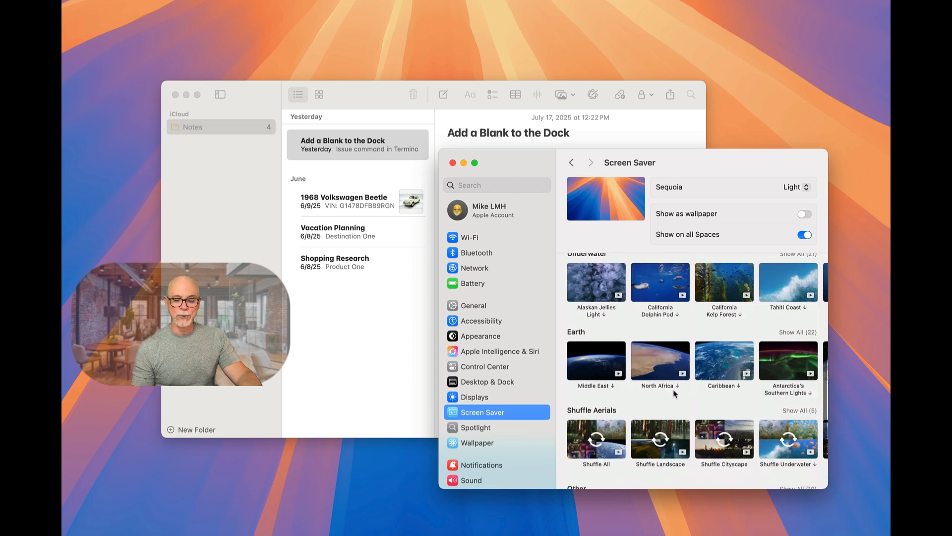
{"action": "scroll", "coordinate": [510, 403], "scroll_direction": "down", "scroll_amount": 5}
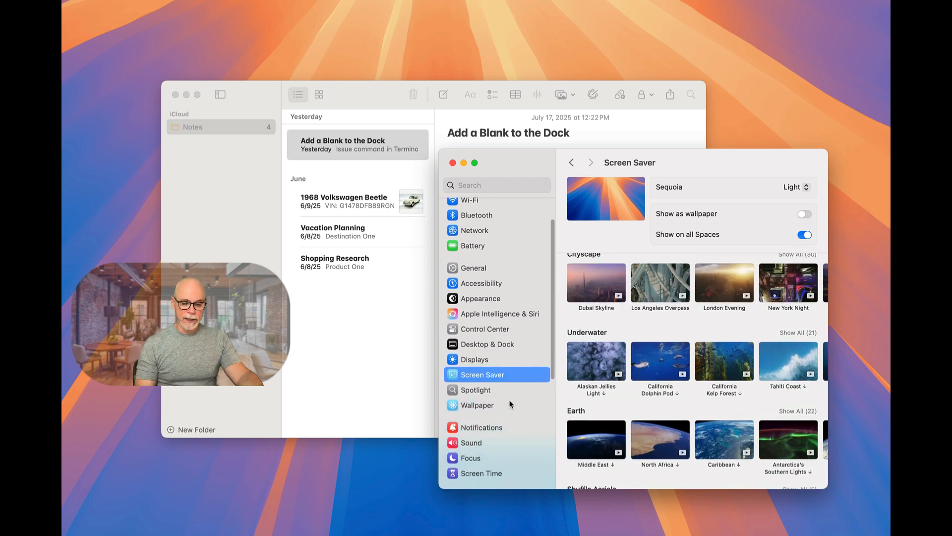
Examine the wallpaper categories available in the Wallpaper settings
{"action": "left_click", "coordinate": [486, 449]}
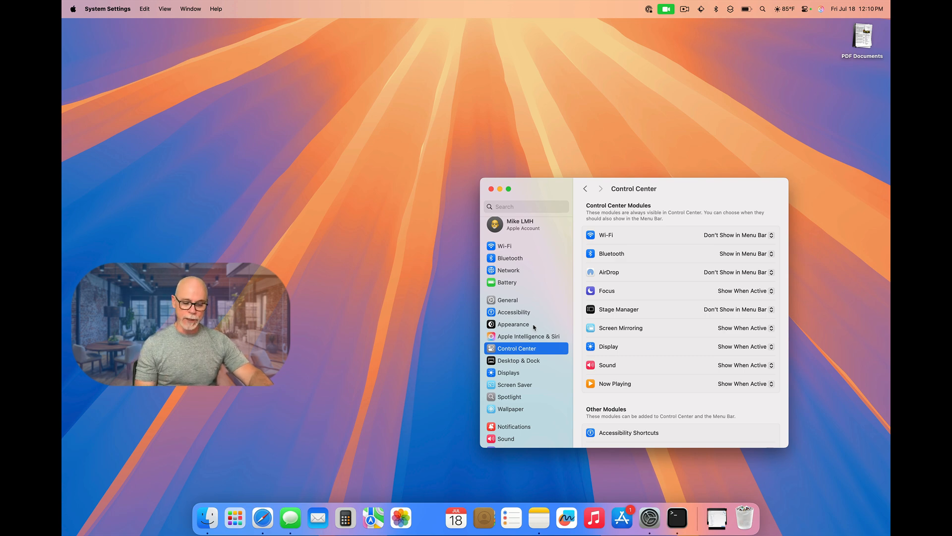
{"action": "left_click", "coordinate": [511, 409]}
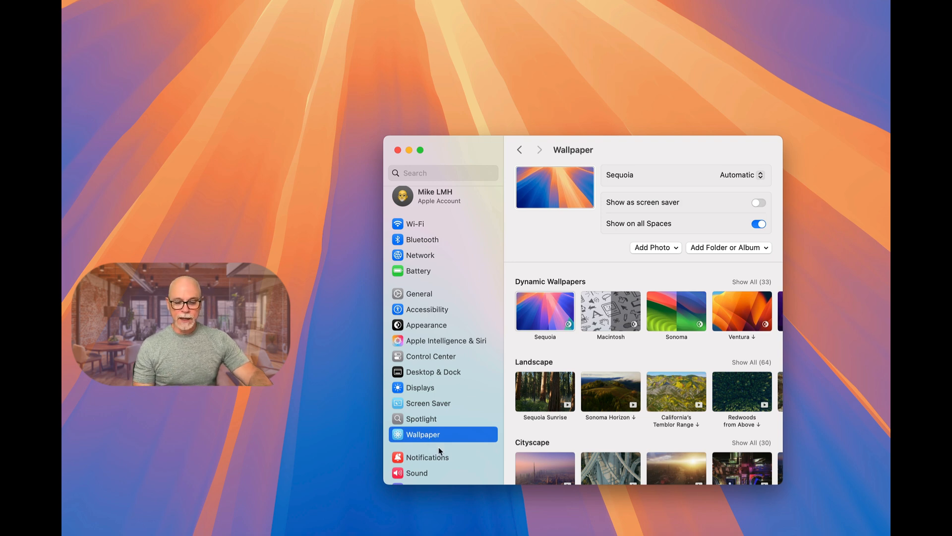
{"action": "scroll", "coordinate": [624, 415], "scroll_direction": "down", "scroll_amount": 8}
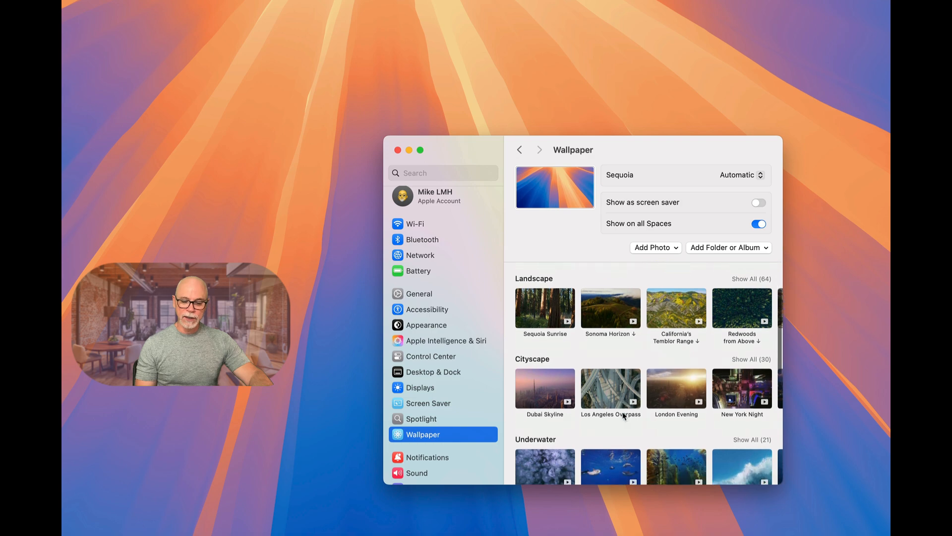
{"action": "scroll", "coordinate": [624, 416], "scroll_direction": "down", "scroll_amount": 1}
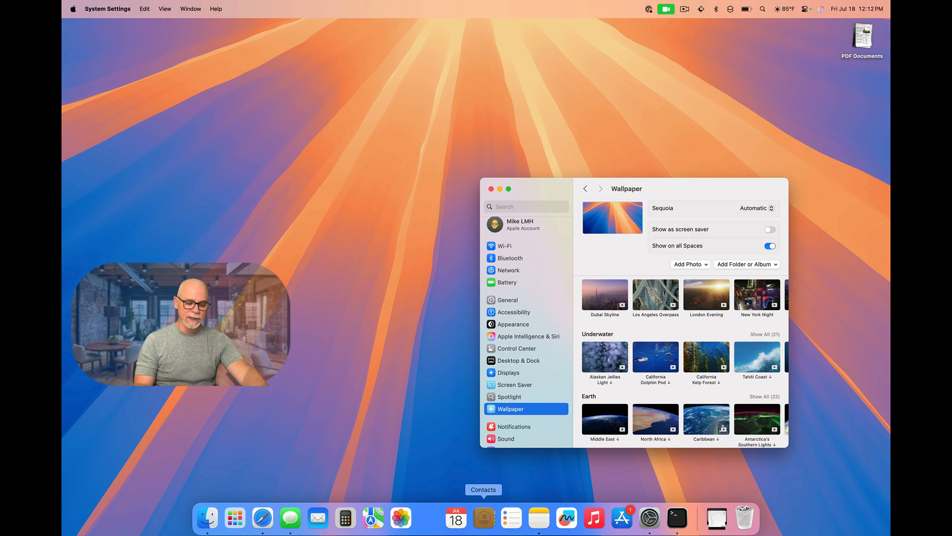
Switch to Safari and download the sunset bridge photo from the Pexels "wallpaper 4k" results, allowing downloads from the site, and close its preview
{"action": "left_click", "coordinate": [265, 518]}
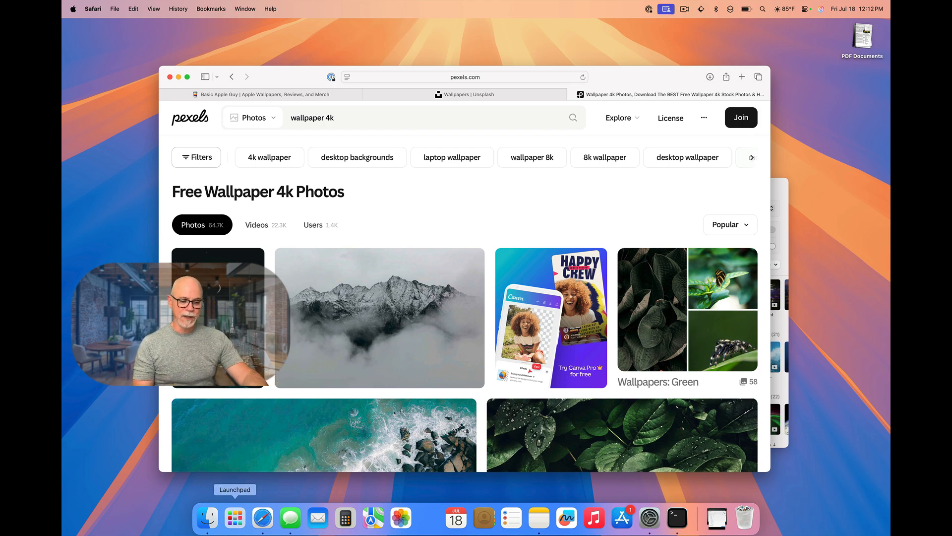
{"action": "scroll", "coordinate": [396, 389], "scroll_direction": "down", "scroll_amount": 5}
{"action": "scroll", "coordinate": [396, 389], "scroll_direction": "down", "scroll_amount": 8}
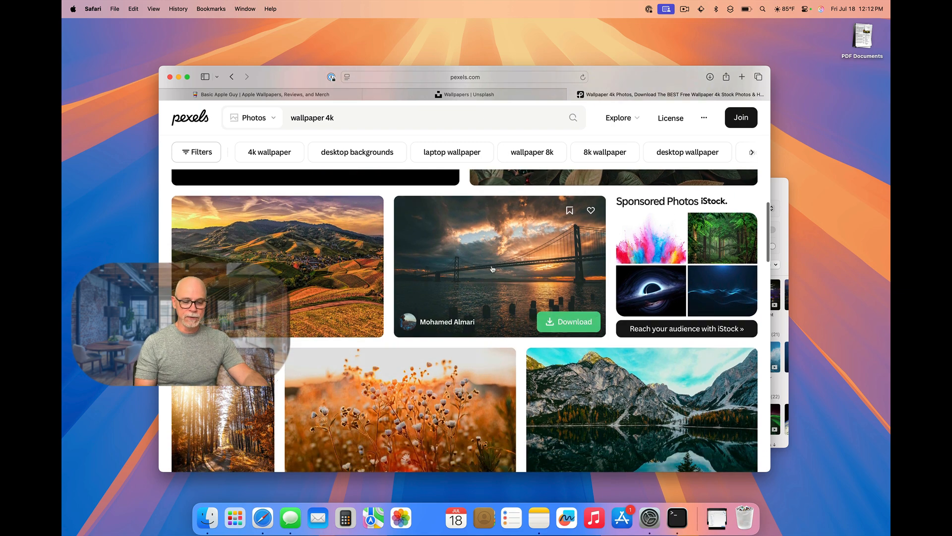
{"action": "left_click", "coordinate": [539, 266]}
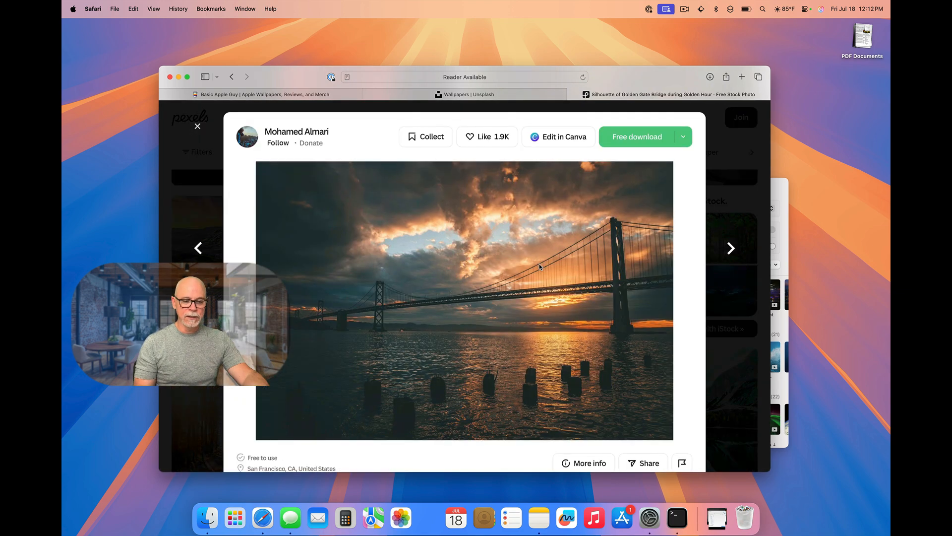
{"action": "left_click", "coordinate": [640, 137]}
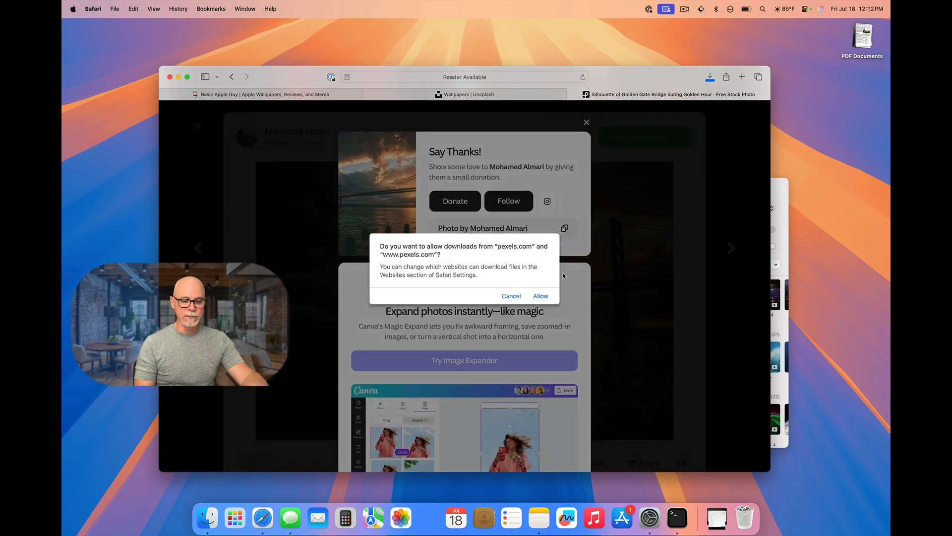
{"action": "left_click", "coordinate": [541, 295]}
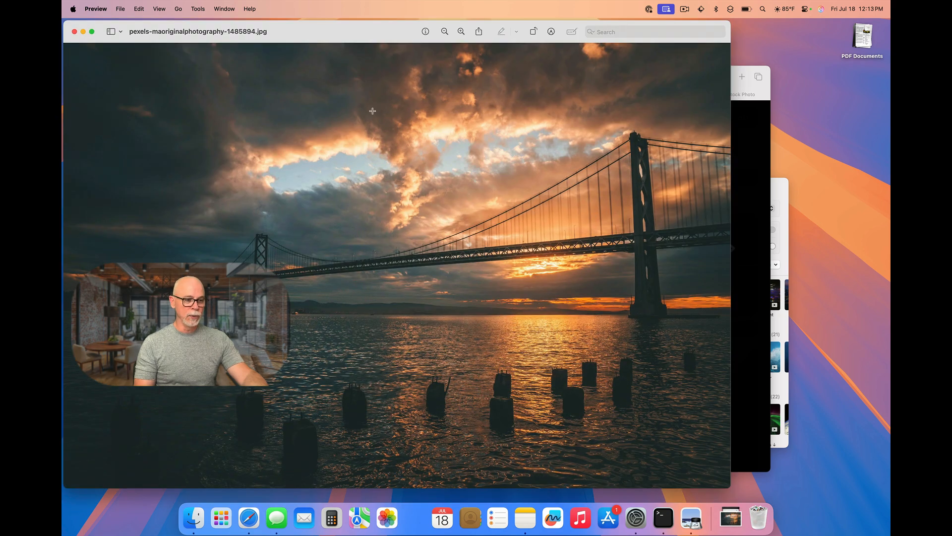
{"action": "left_click", "coordinate": [74, 31]}
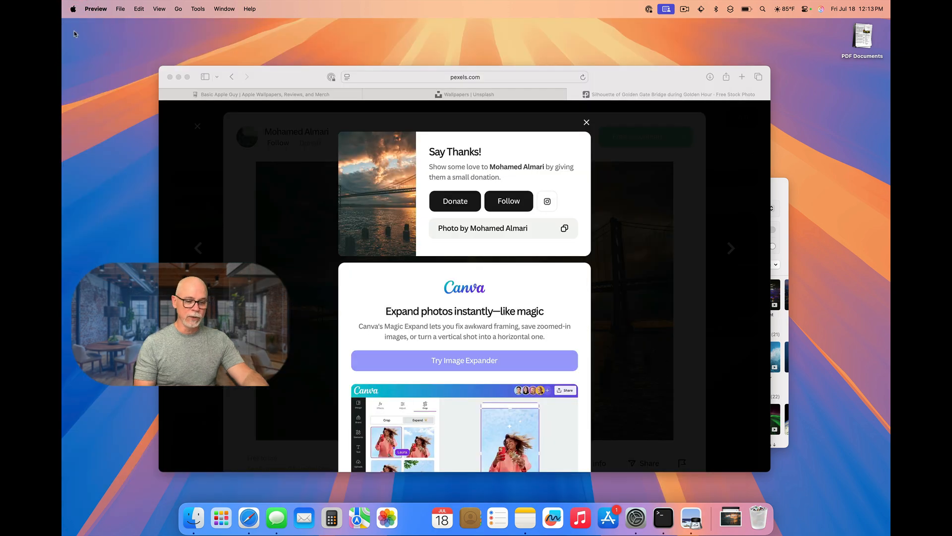
Download the lupine field and lighthouse photo from the Unsplash Wallpapers page and close its preview
{"action": "left_click", "coordinate": [486, 96]}
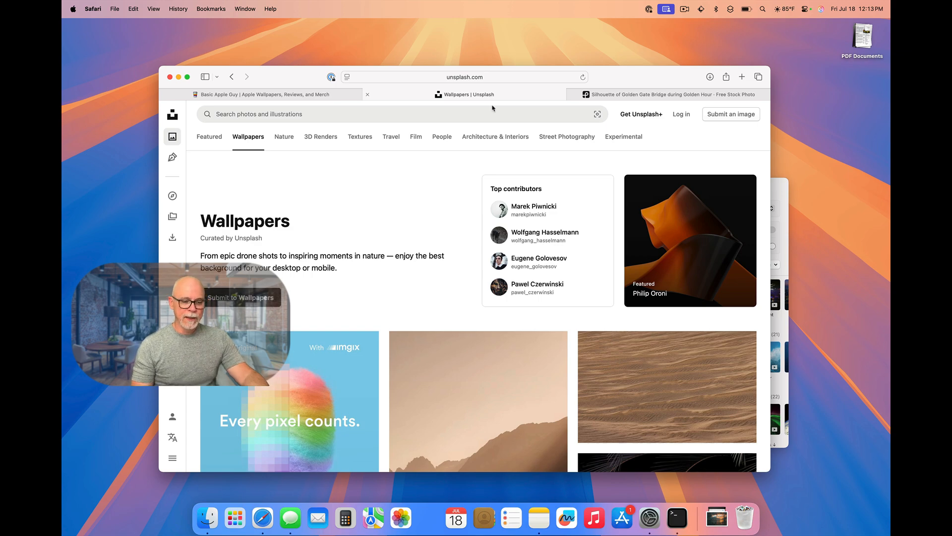
{"action": "scroll", "coordinate": [511, 318], "scroll_direction": "down", "scroll_amount": 10}
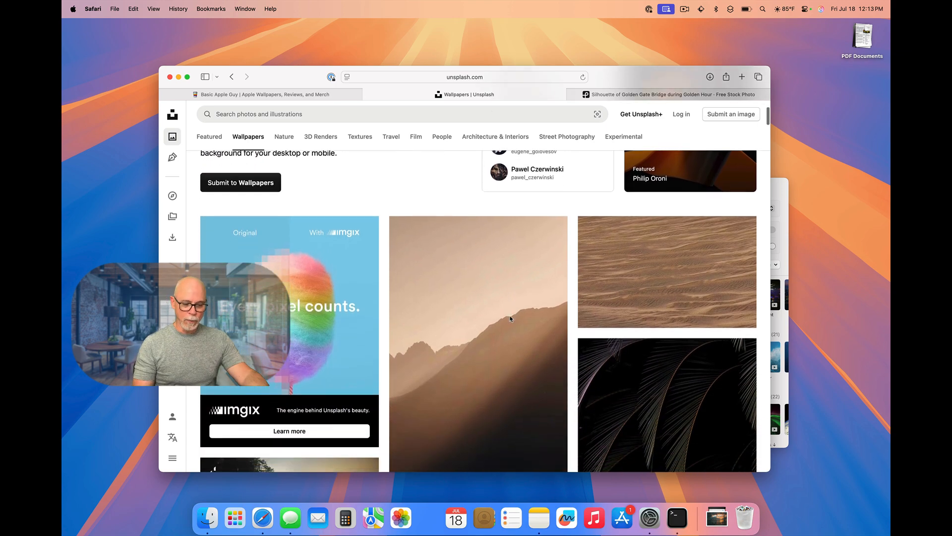
{"action": "scroll", "coordinate": [510, 319], "scroll_direction": "down", "scroll_amount": 10}
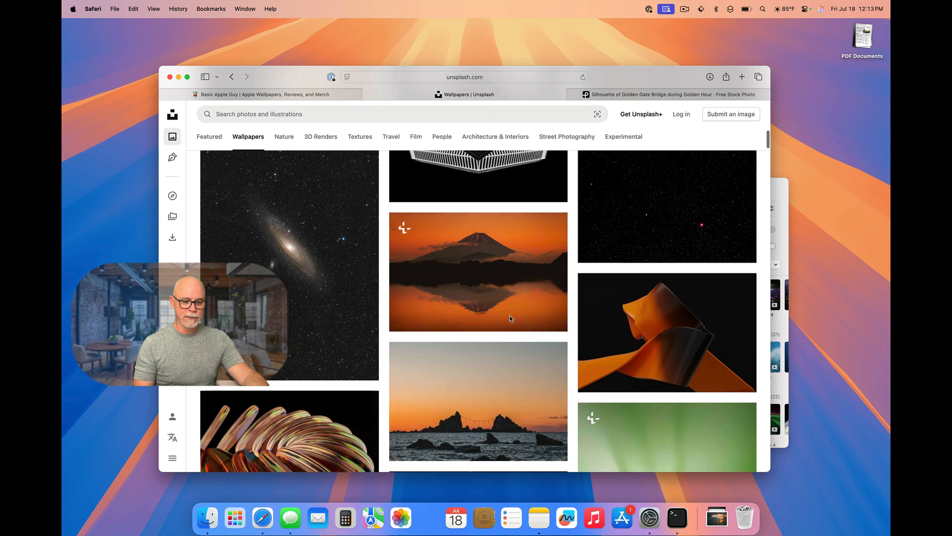
{"action": "scroll", "coordinate": [510, 319], "scroll_direction": "down", "scroll_amount": 5}
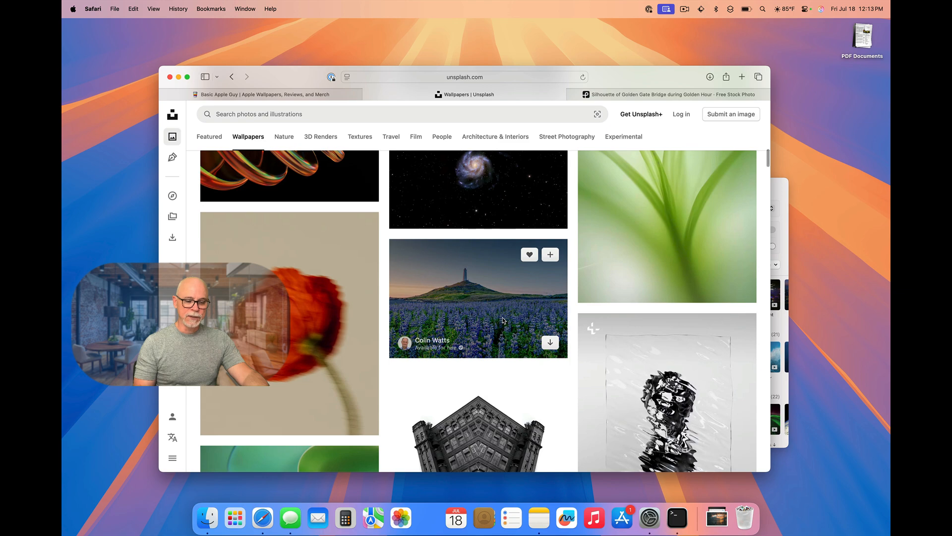
{"action": "left_click", "coordinate": [503, 320]}
{"action": "left_click", "coordinate": [679, 120]}
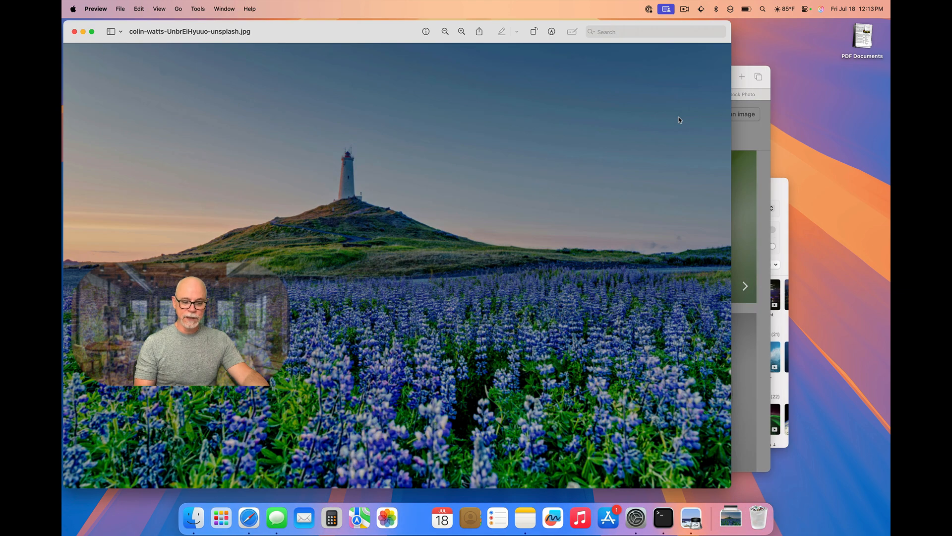
{"action": "left_click", "coordinate": [74, 32]}
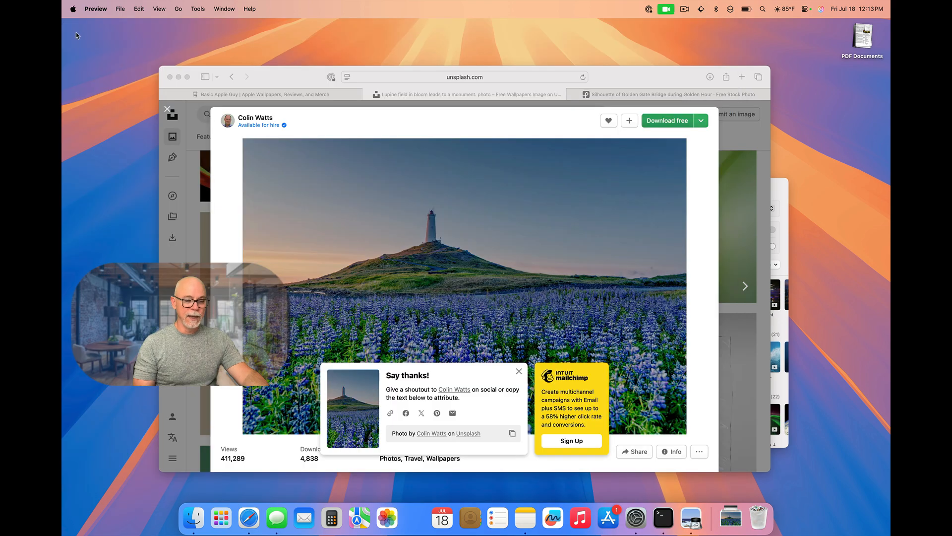
Open the Mac version of the Tangerine Fade wallpaper from Basic Apple Guy's Skyline II collection
{"action": "left_click", "coordinate": [287, 94]}
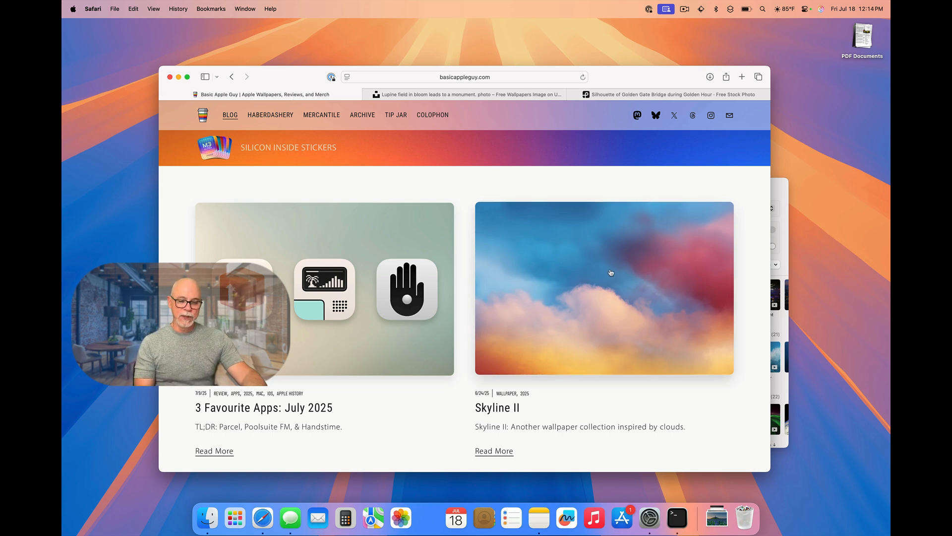
{"action": "left_click", "coordinate": [604, 286]}
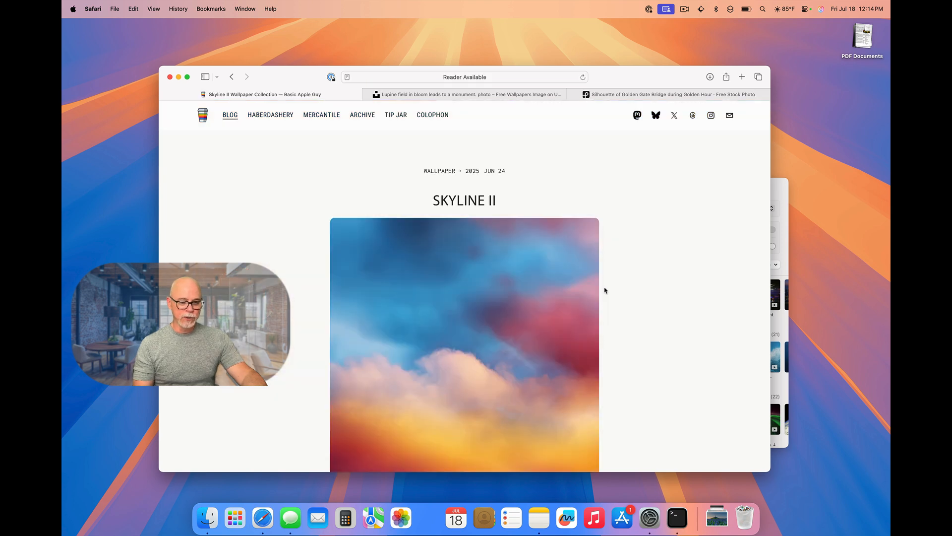
{"action": "scroll", "coordinate": [604, 290], "scroll_direction": "down", "scroll_amount": 5}
{"action": "scroll", "coordinate": [605, 290], "scroll_direction": "down", "scroll_amount": 6}
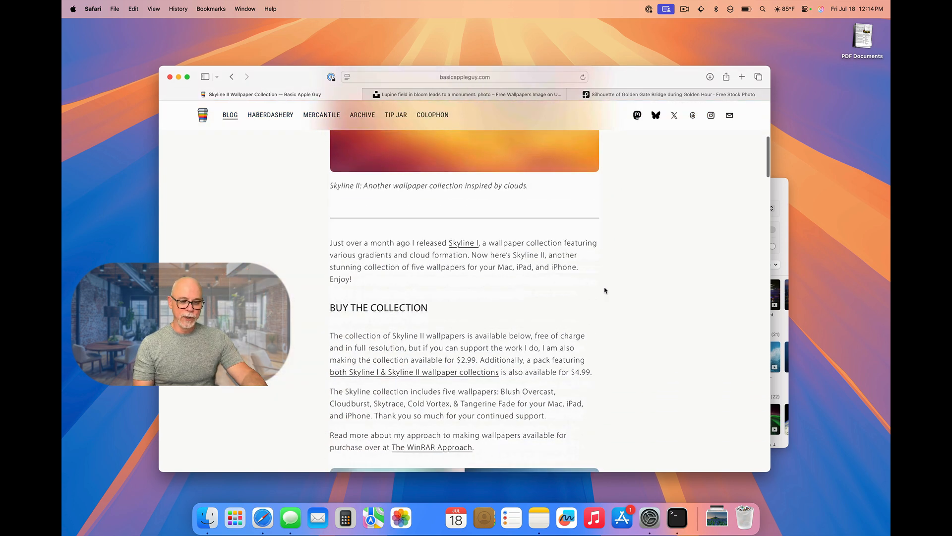
{"action": "scroll", "coordinate": [604, 290], "scroll_direction": "down", "scroll_amount": 10}
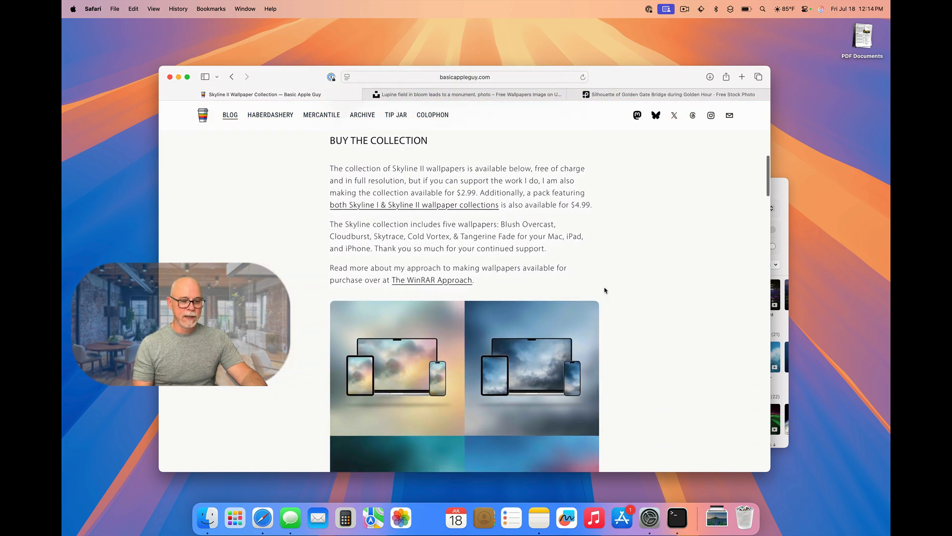
{"action": "scroll", "coordinate": [604, 290], "scroll_direction": "down", "scroll_amount": 5}
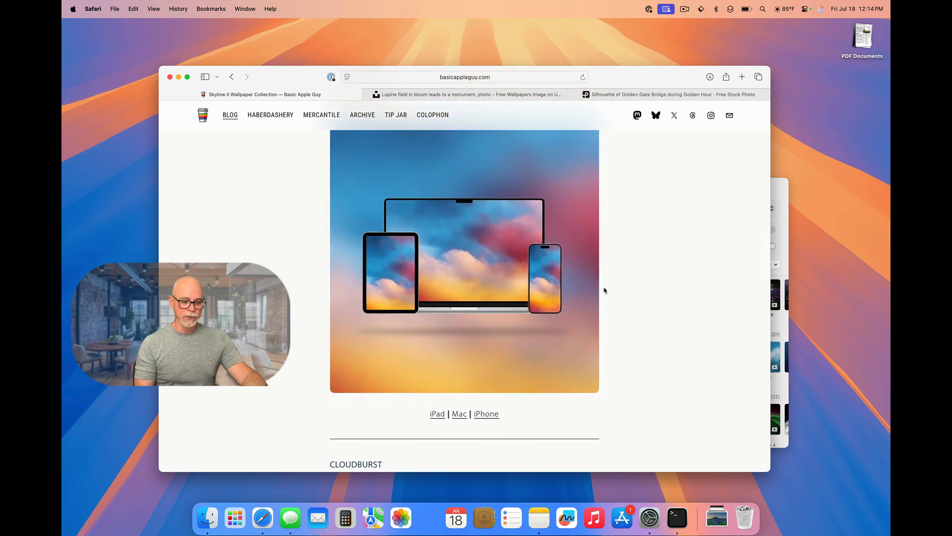
{"action": "left_click", "coordinate": [463, 416]}
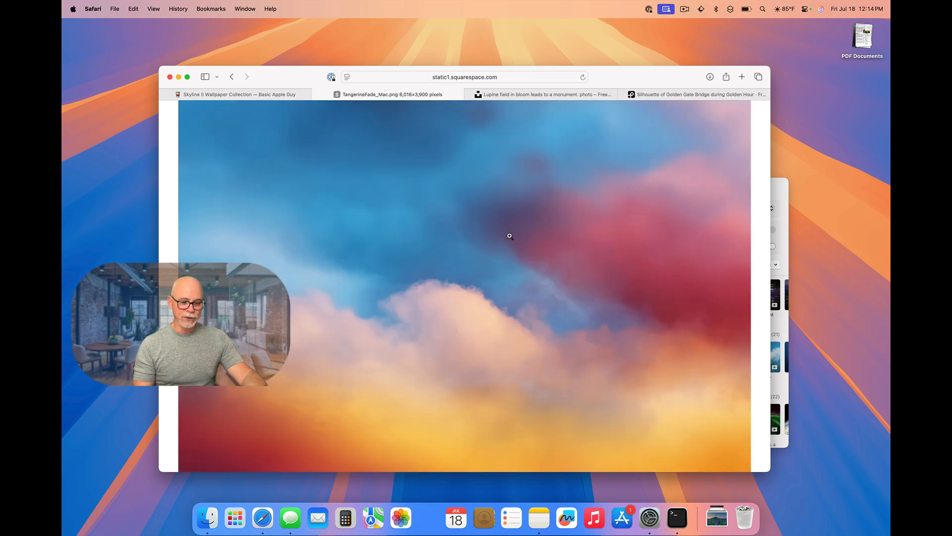
Save the opened wallpaper image as TangerineFade_Mac.png in the Downloads folder
{"action": "left_click", "coordinate": [509, 214]}
{"action": "right_click", "coordinate": [508, 213]}
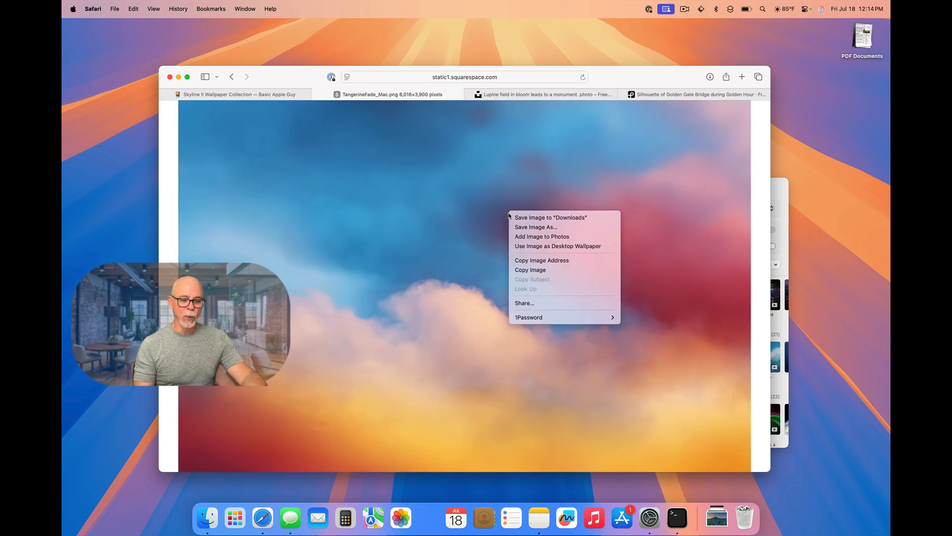
{"action": "left_click", "coordinate": [529, 227]}
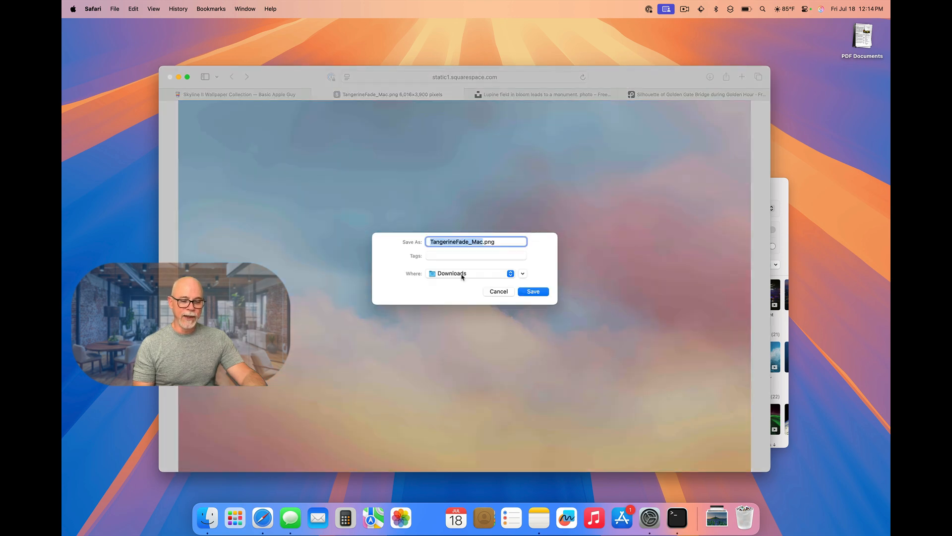
{"action": "left_click", "coordinate": [538, 294]}
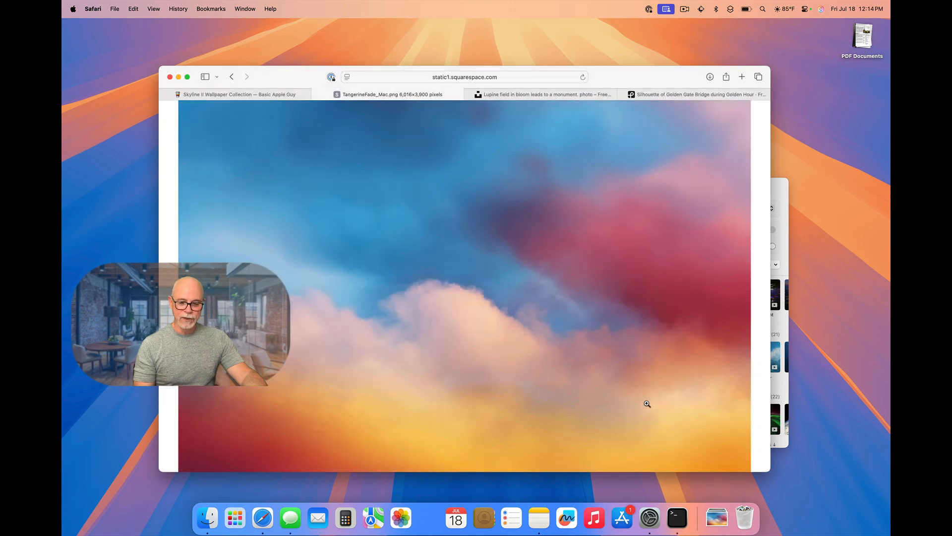
Open the Downloads folder in Finder and copy the three downloaded wallpaper images together
{"action": "left_click", "coordinate": [718, 518]}
{"action": "left_click", "coordinate": [741, 487]}
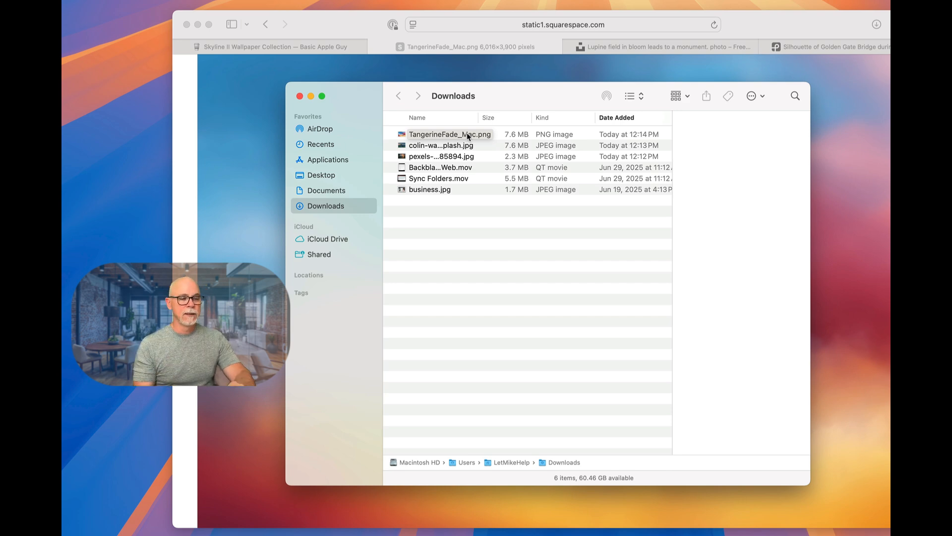
{"action": "left_click", "coordinate": [469, 135]}
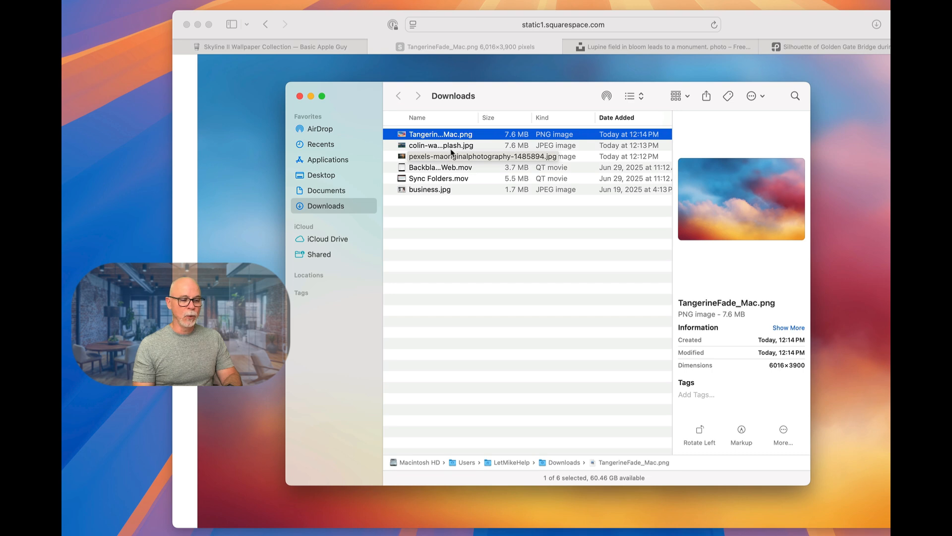
{"action": "left_click", "coordinate": [452, 146], "text": "super"}
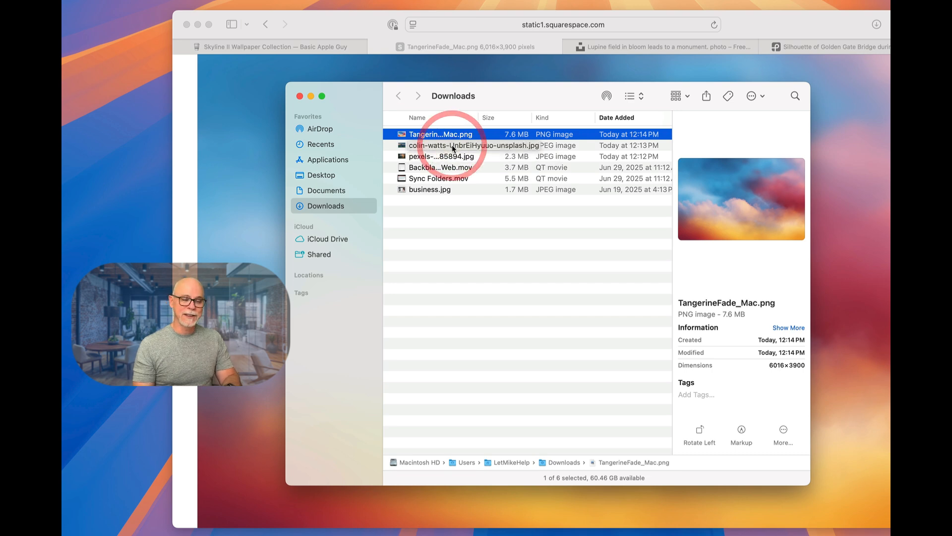
{"action": "left_click", "coordinate": [448, 157], "text": "super"}
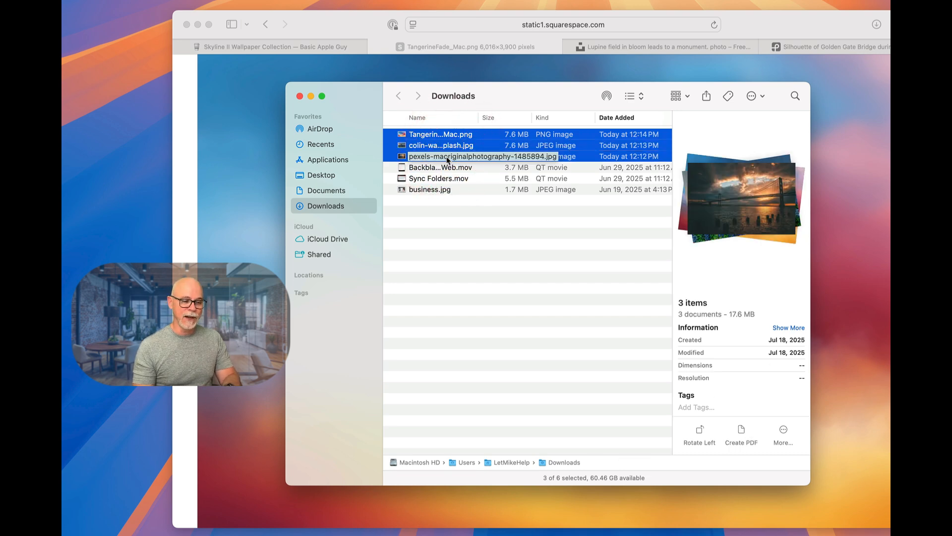
{"action": "right_click", "coordinate": [476, 148]}
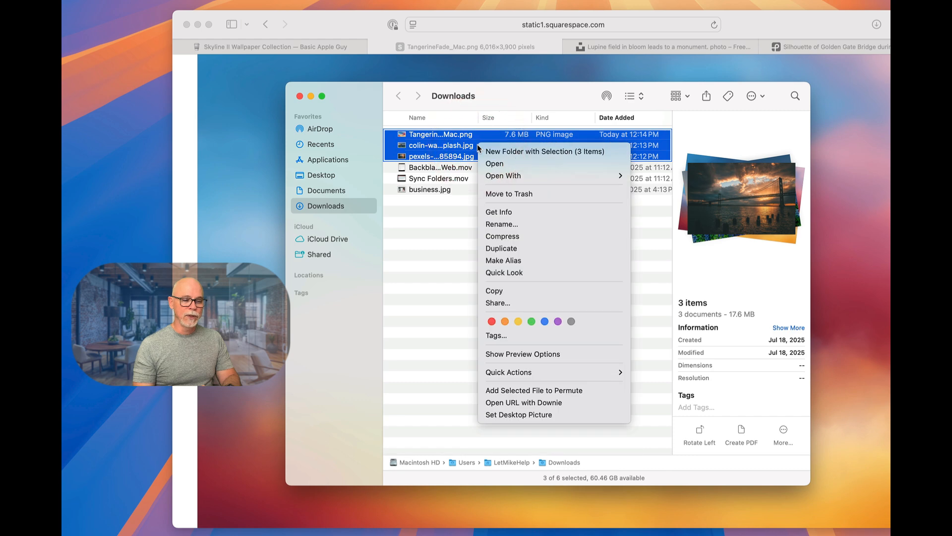
{"action": "left_click", "coordinate": [512, 293]}
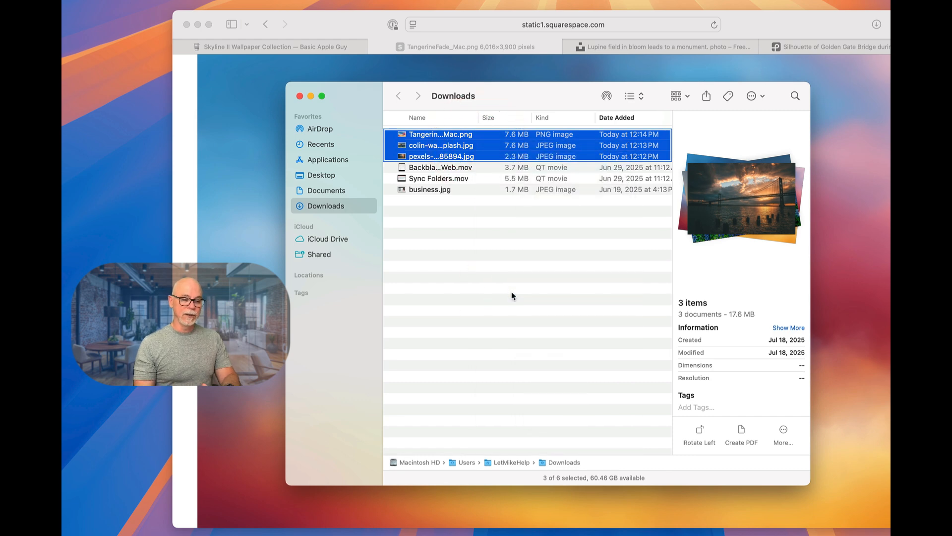
Create a folder named Desktops in iCloud Drive
{"action": "left_click", "coordinate": [328, 240]}
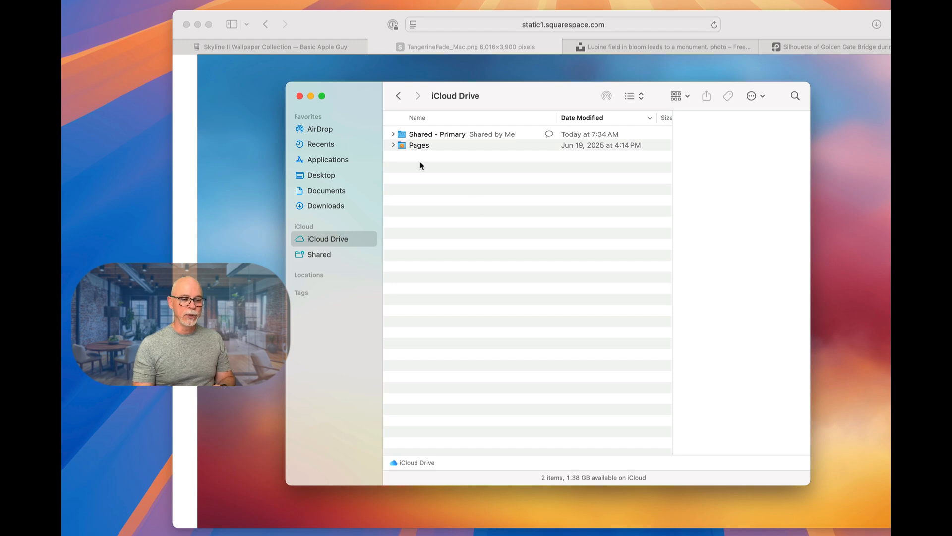
{"action": "left_click", "coordinate": [758, 99]}
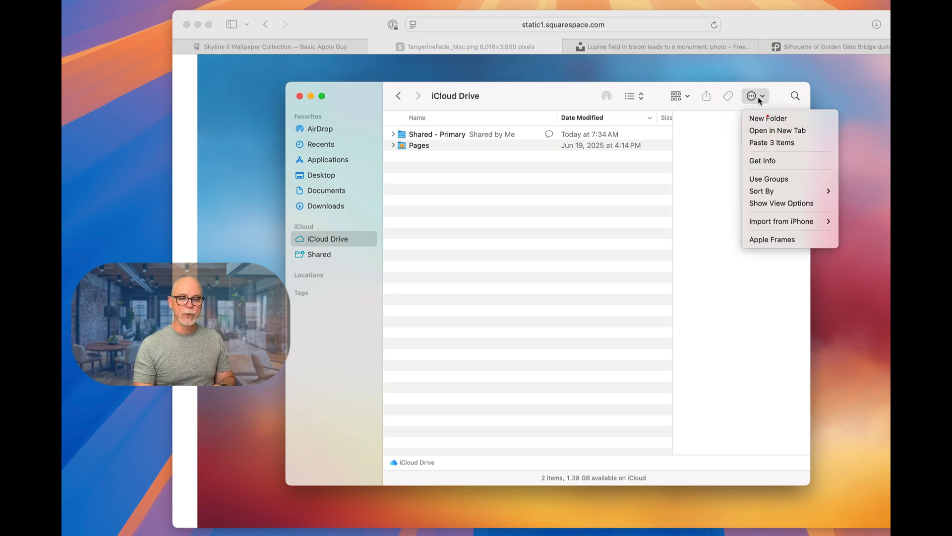
{"action": "left_click", "coordinate": [766, 117]}
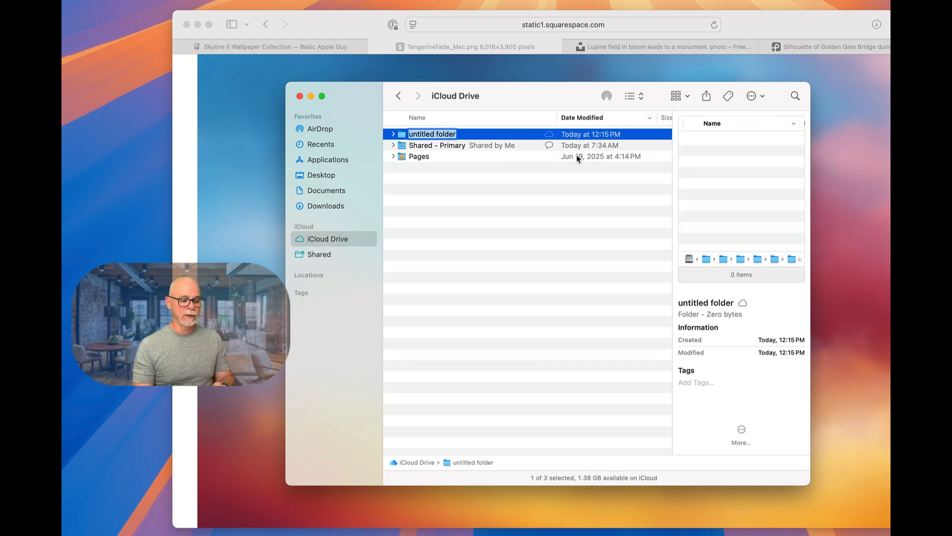
{"action": "type", "text": "Desk"}
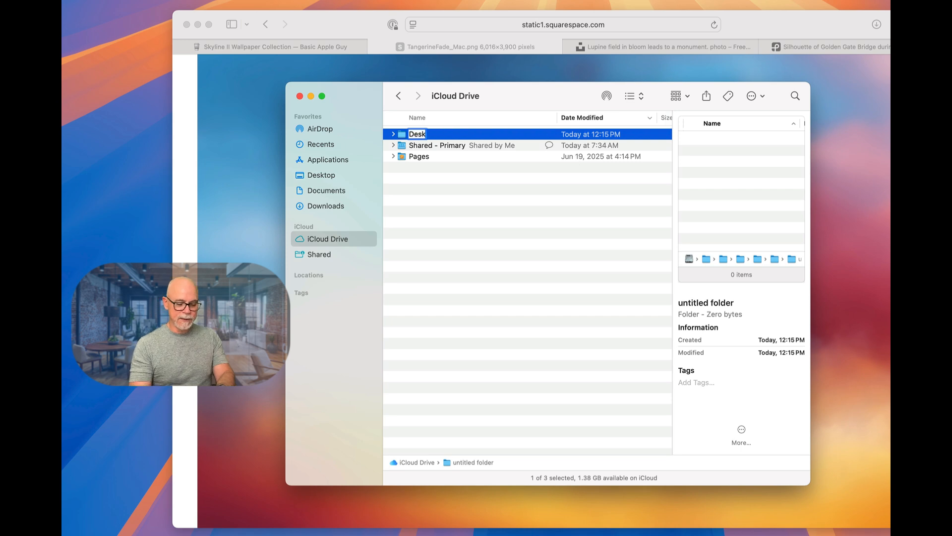
{"action": "type", "text": "tops"}
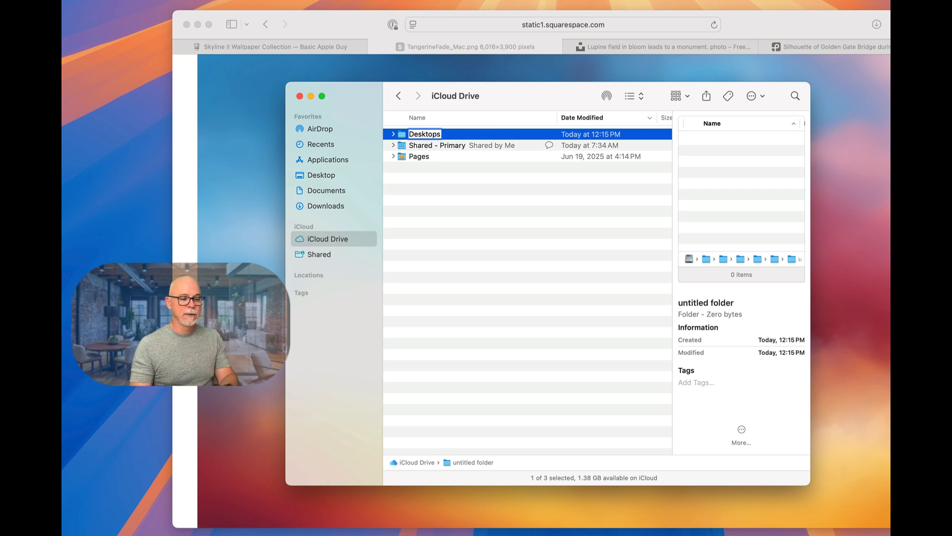
Move the three copied wallpaper images into the new Desktops folder instead of pasting duplicates
{"action": "double_click", "coordinate": [404, 134]}
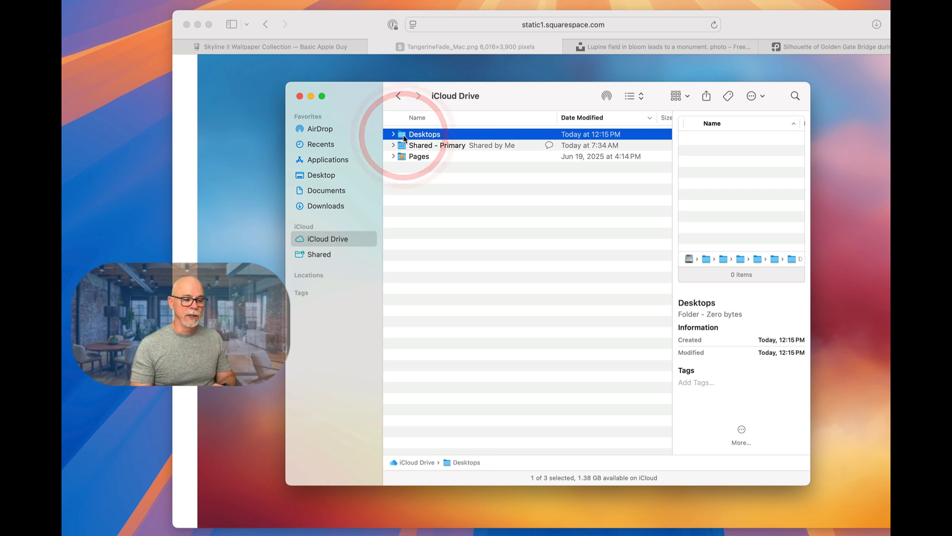
{"action": "left_click", "coordinate": [429, 163]}
{"action": "right_click", "coordinate": [429, 162]}
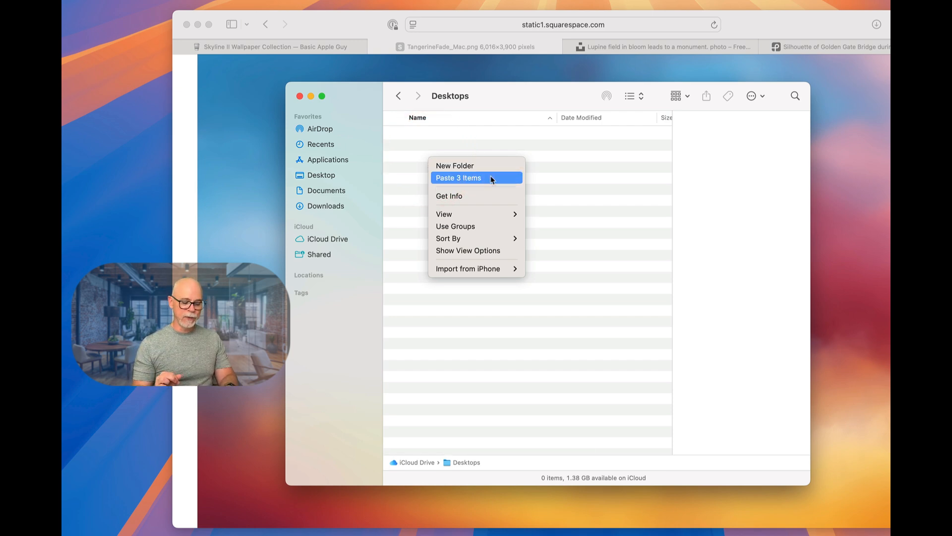
{"action": "key", "text": "alt"}
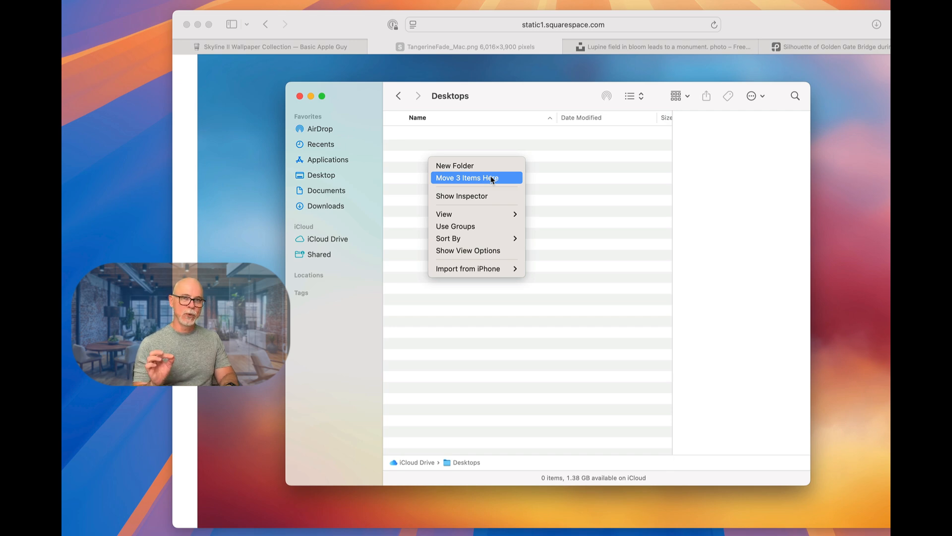
{"action": "left_click", "coordinate": [491, 179]}
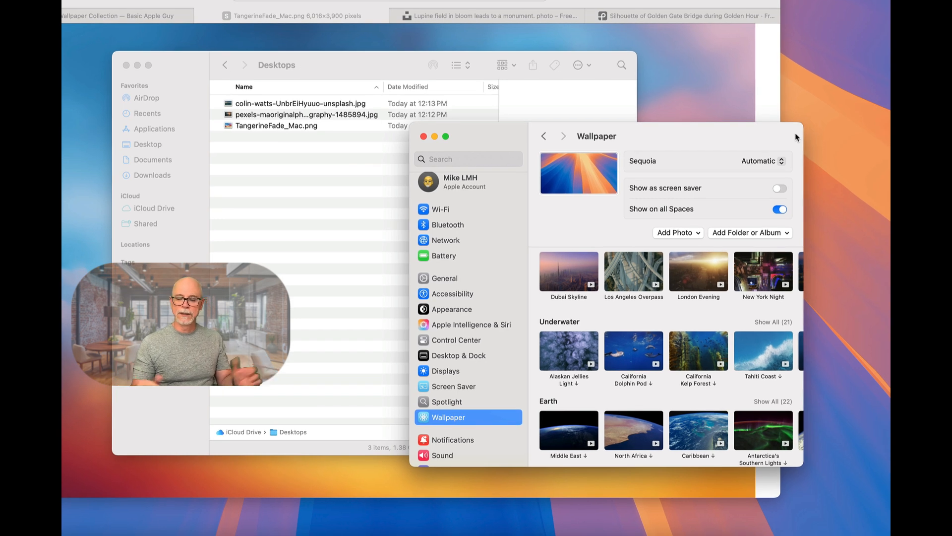
Add the Desktops folder from iCloud Drive as a picture folder in the Wallpaper settings
{"action": "left_click", "coordinate": [786, 233]}
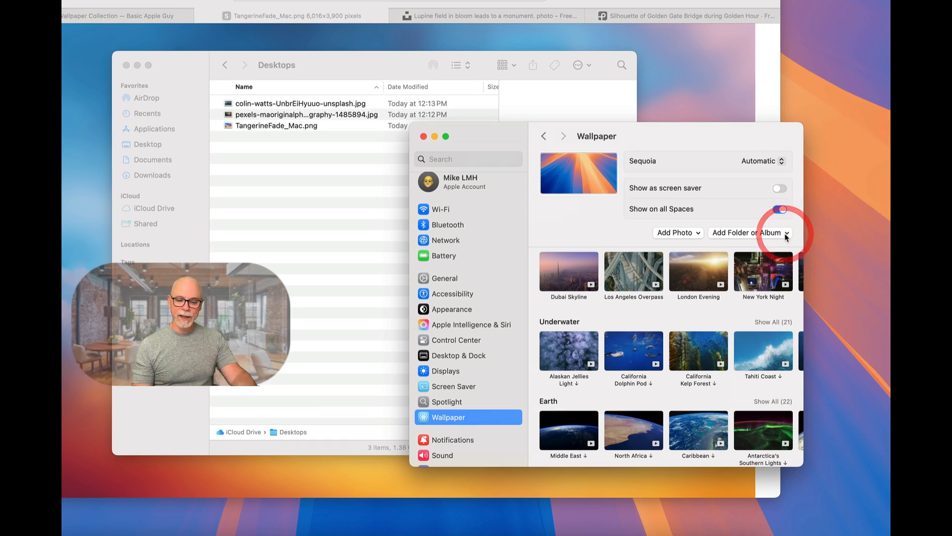
{"action": "left_click", "coordinate": [763, 250]}
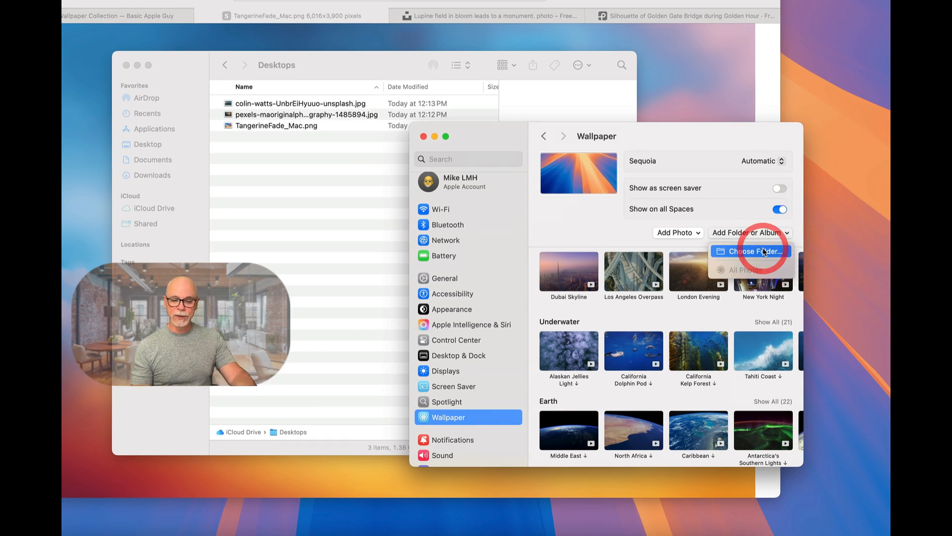
{"action": "left_click", "coordinate": [427, 291]}
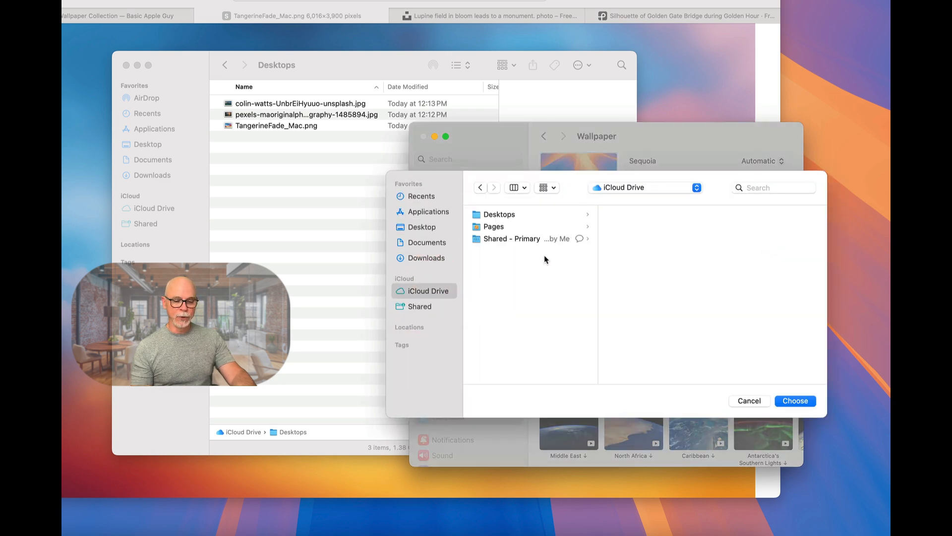
{"action": "left_click", "coordinate": [490, 213]}
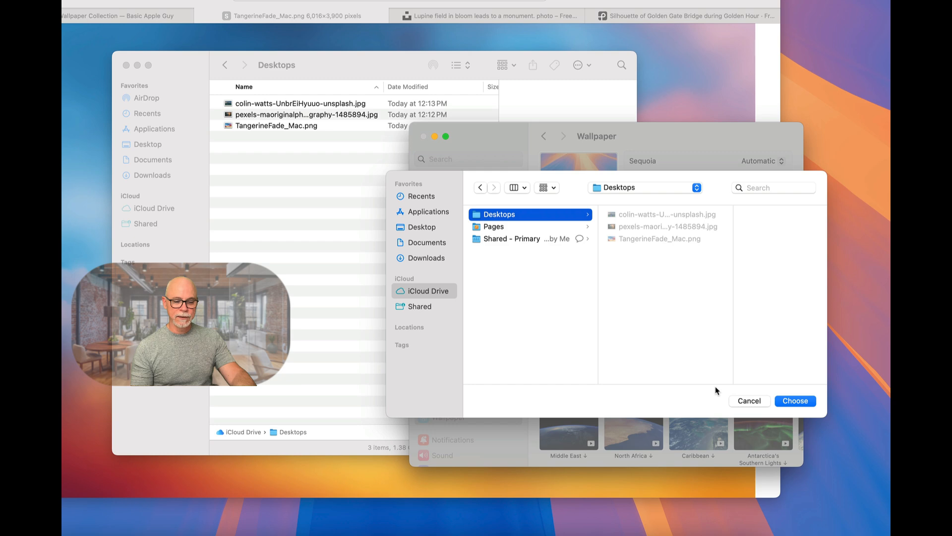
{"action": "left_click", "coordinate": [798, 401]}
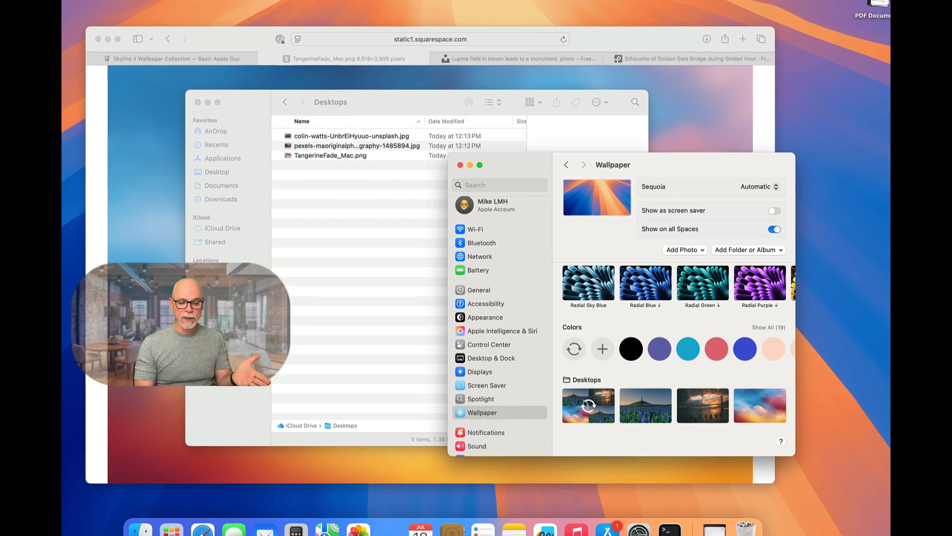
Set the wallpaper to shuffle through the Desktops folder's pictures every 30 minutes in random order
{"action": "left_click", "coordinate": [565, 406]}
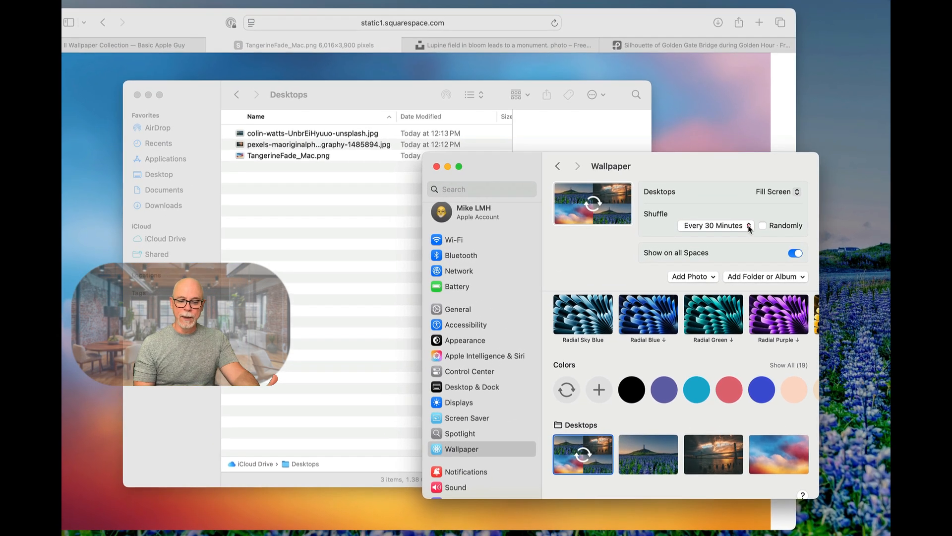
{"action": "left_click", "coordinate": [749, 226]}
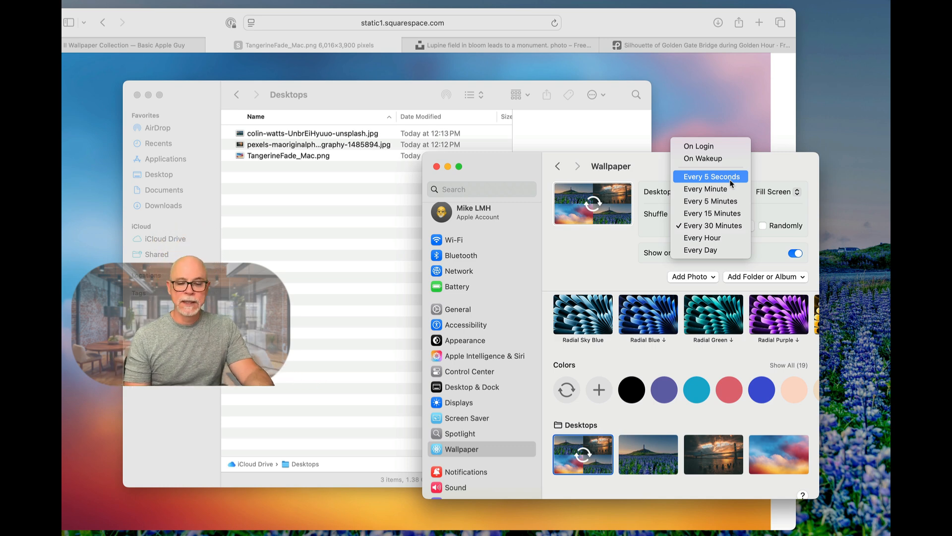
{"action": "left_click", "coordinate": [728, 225]}
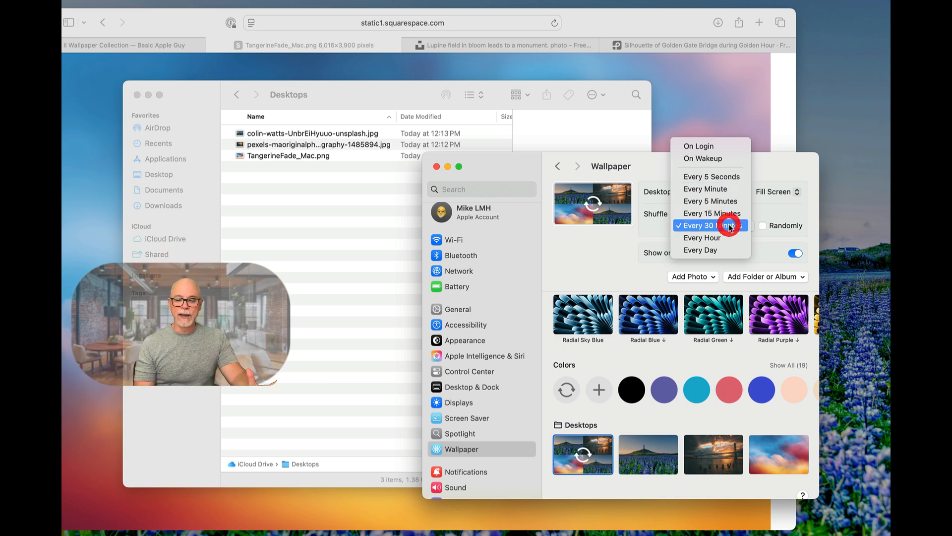
{"action": "left_click", "coordinate": [764, 226]}
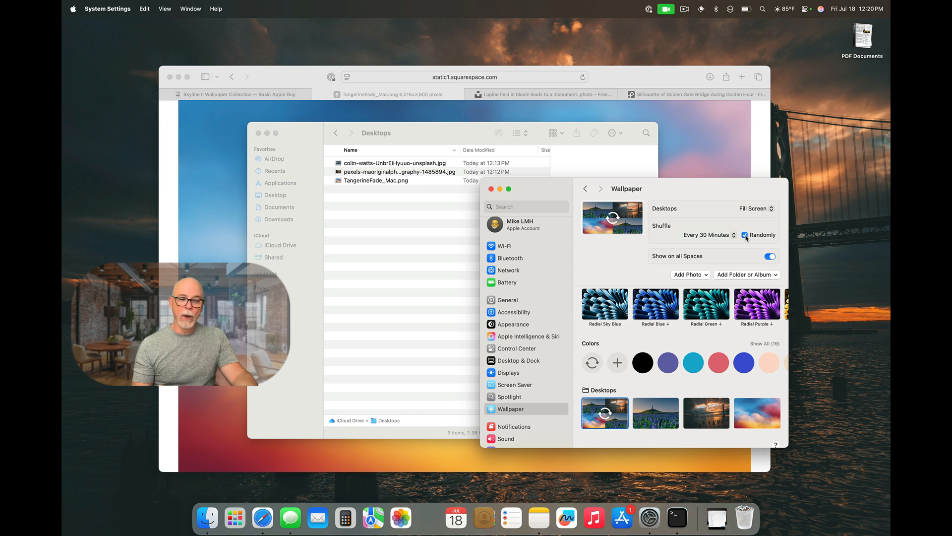
Clear the Safari, Finder and System Settings windows off the screen to show the bare desktop
{"action": "left_click", "coordinate": [179, 78]}
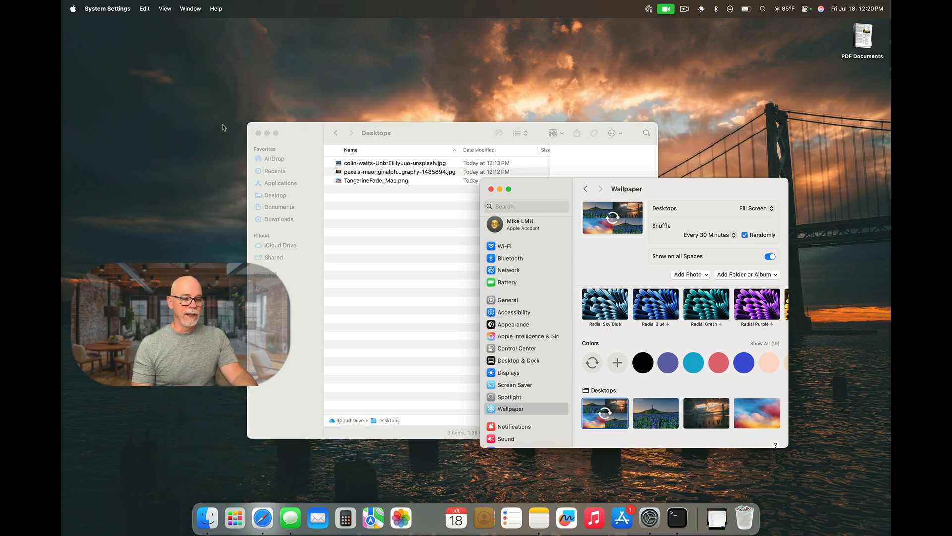
{"action": "left_click", "coordinate": [259, 134]}
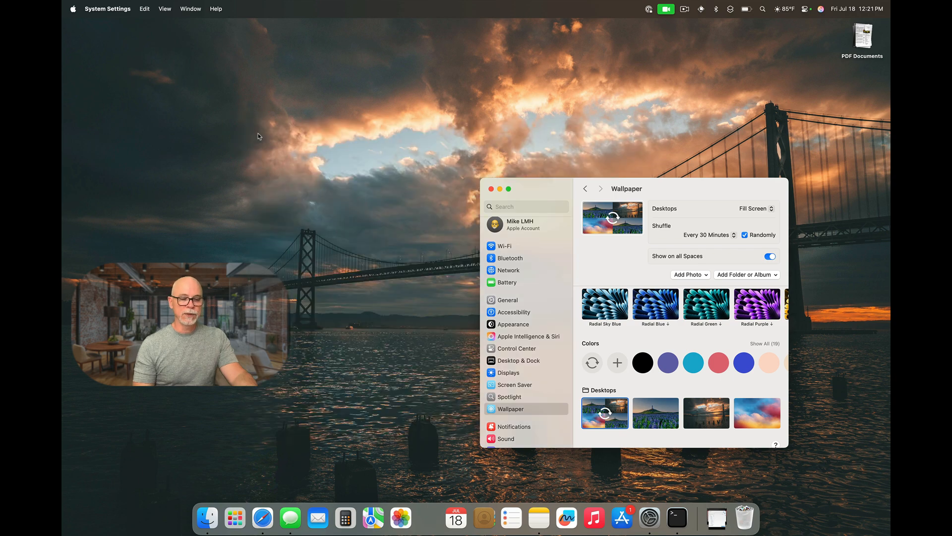
{"action": "left_click", "coordinate": [491, 189]}
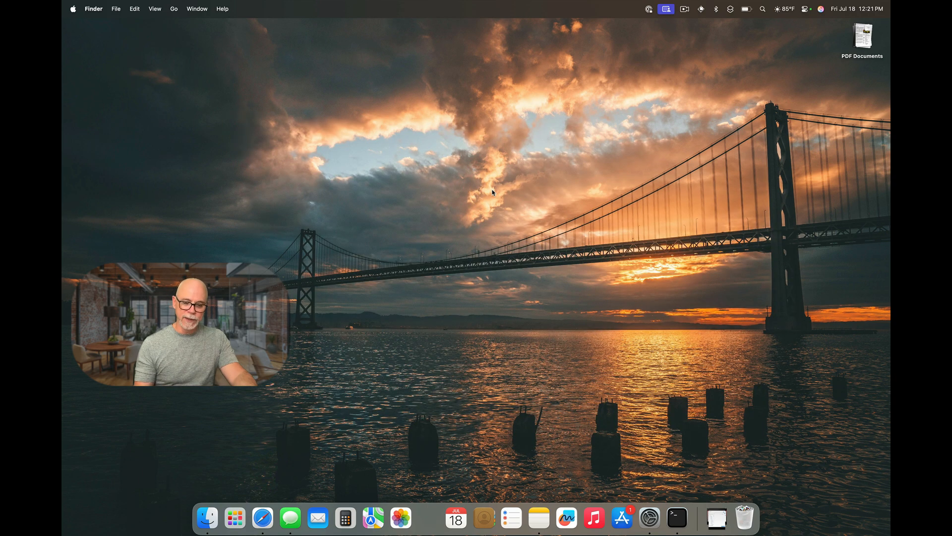